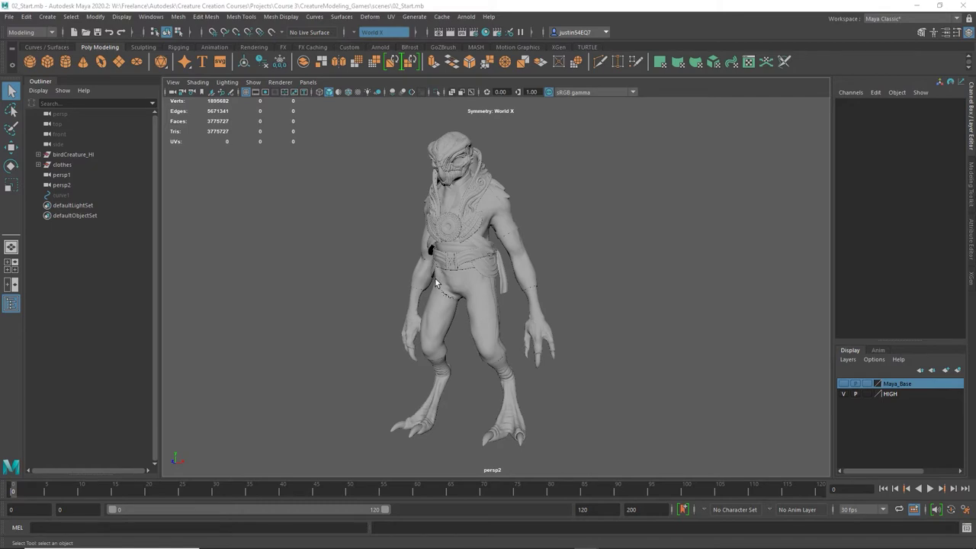
Look over the birdCreature_HI and clothes groups, leaving the top-level clothes group selected
click(80, 154)
click(371, 270)
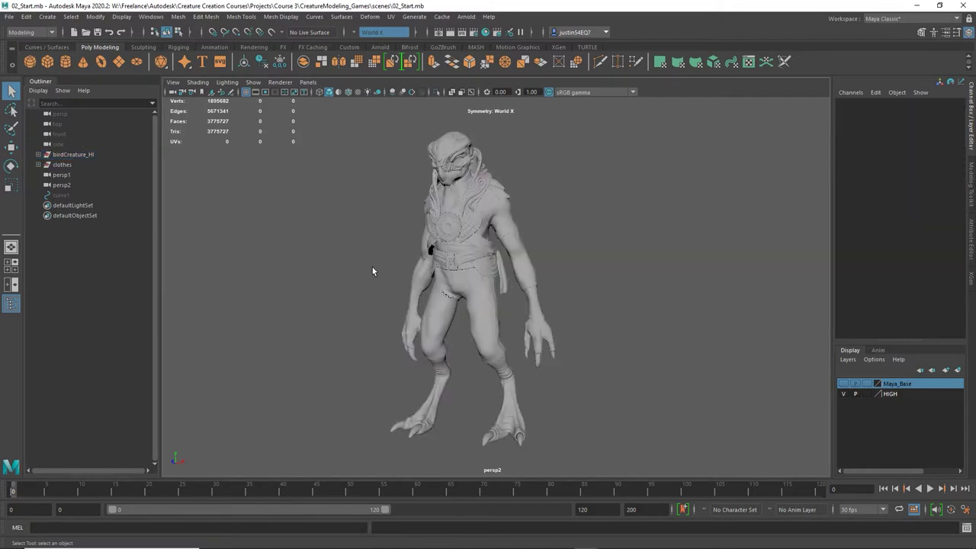
click(39, 165)
click(39, 165)
click(62, 164)
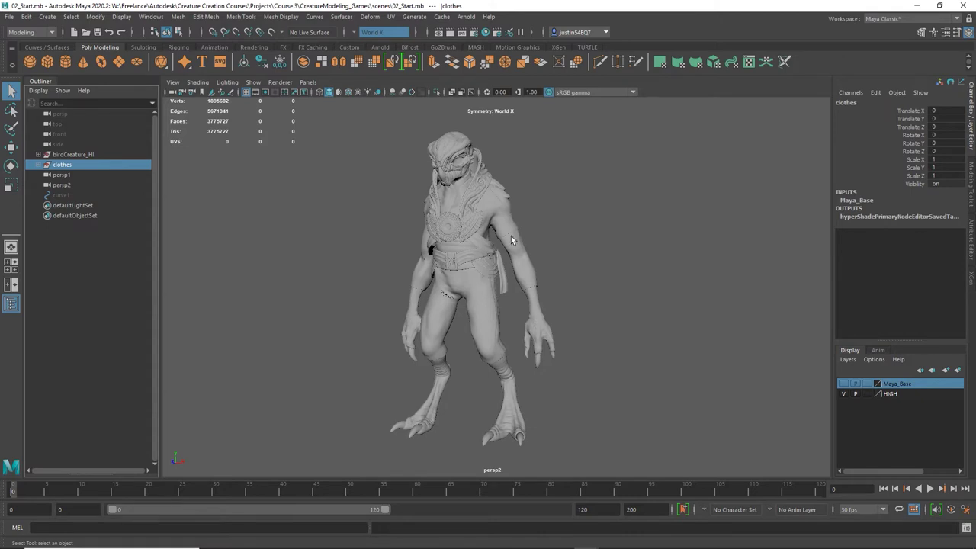
Select the creature's body mesh and expand the birdCreature_HI group to show its parts
alt+right_drag(475, 244, 571, 239)
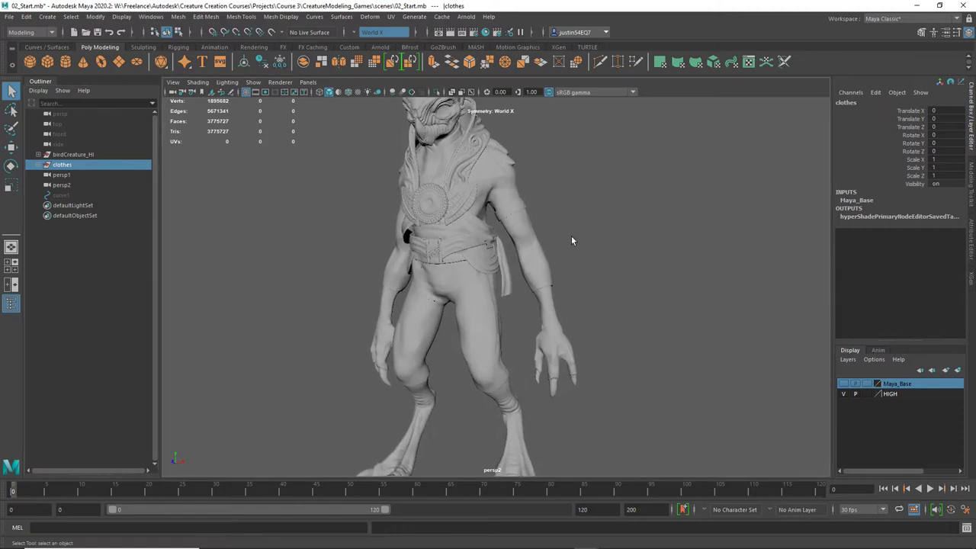
alt+middle_drag(564, 236, 544, 285)
alt+drag(544, 285, 575, 274)
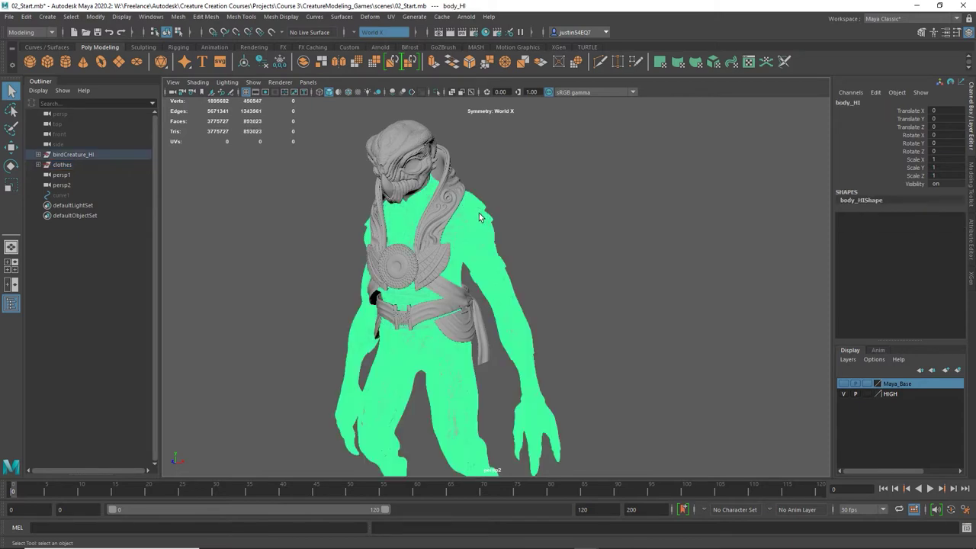
click(532, 252)
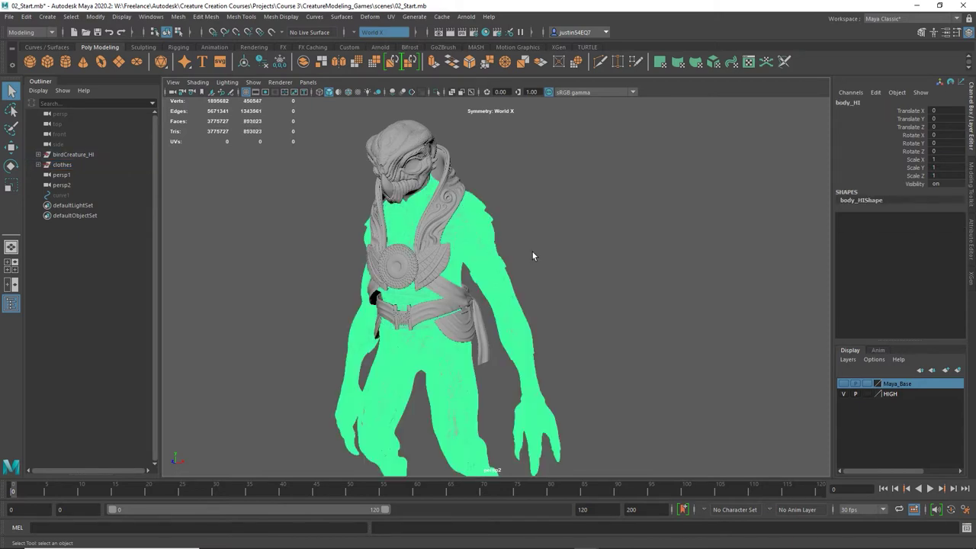
click(481, 253)
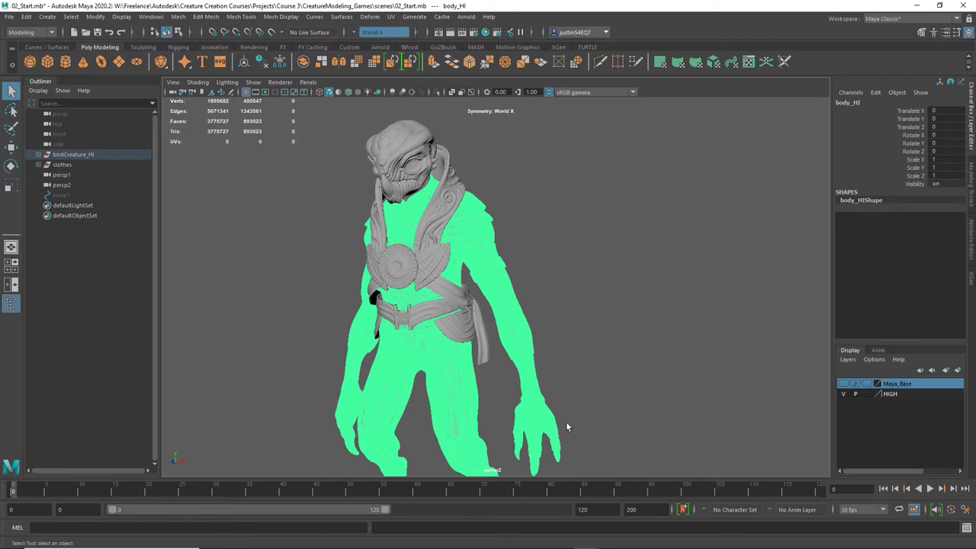
click(39, 154)
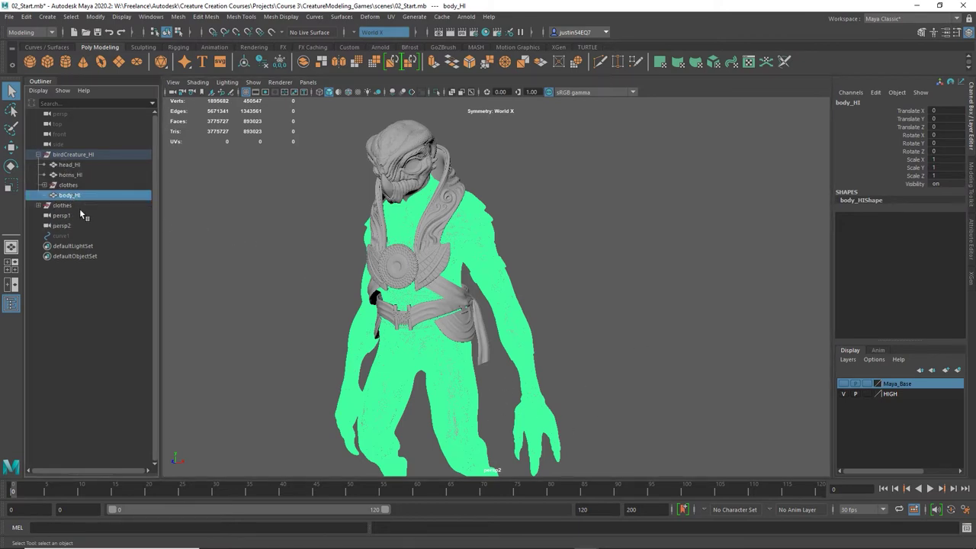
click(236, 291)
click(351, 378)
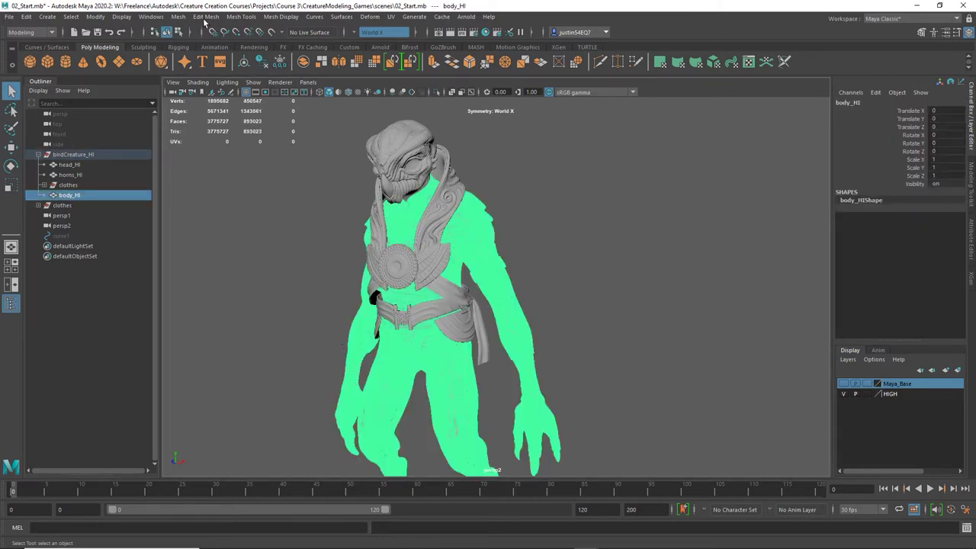
click(177, 16)
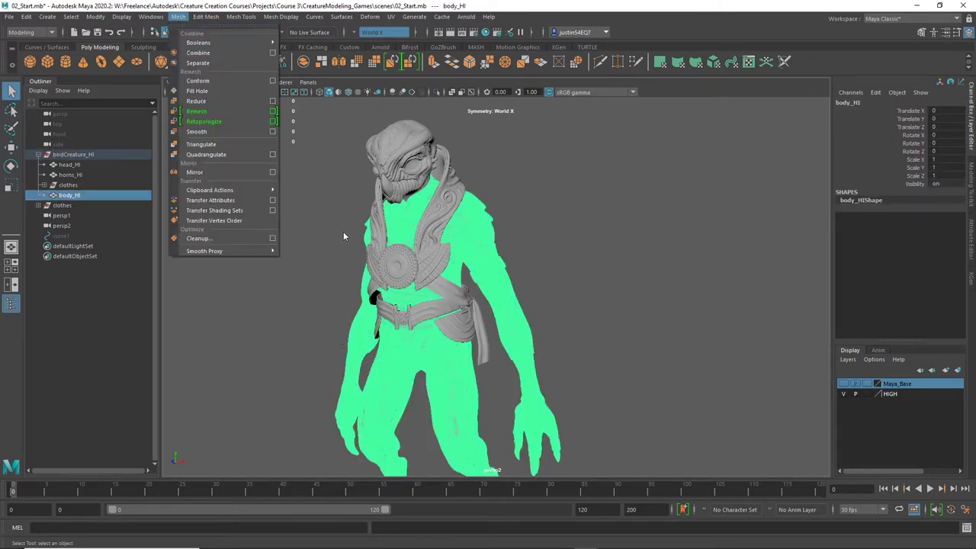
click(555, 267)
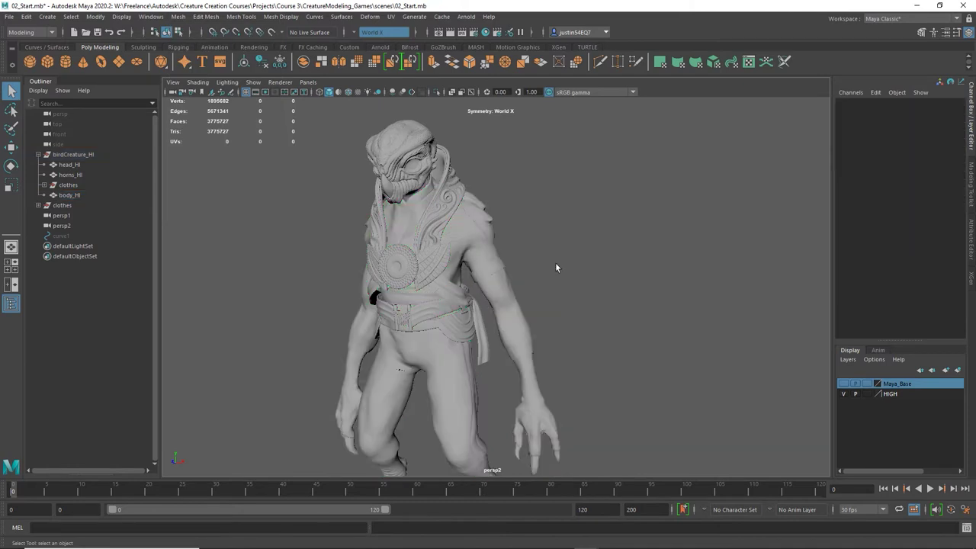
Hide the clothes, horns_HI and head_HI inside the birdCreature_HI group, leaving only the body mesh displayed
click(68, 186)
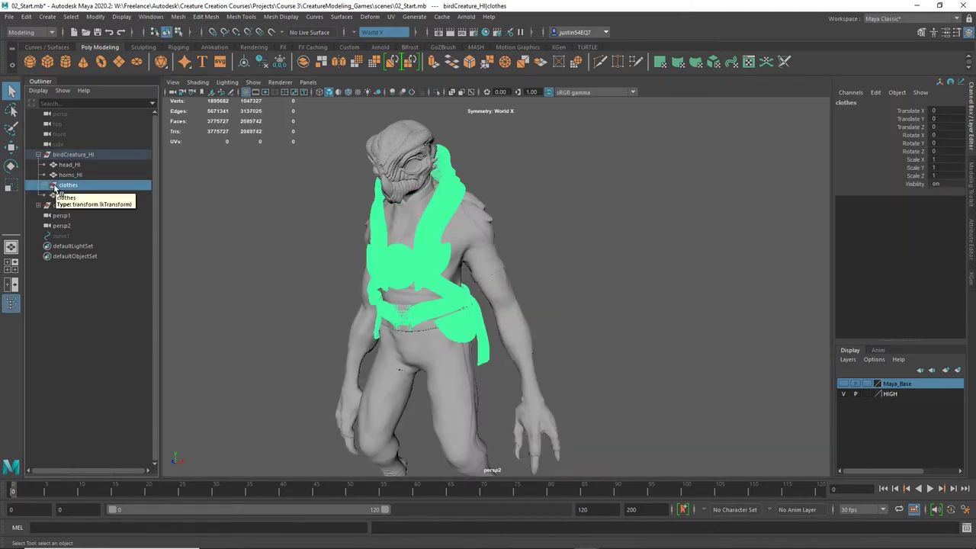
key(ctrl+h)
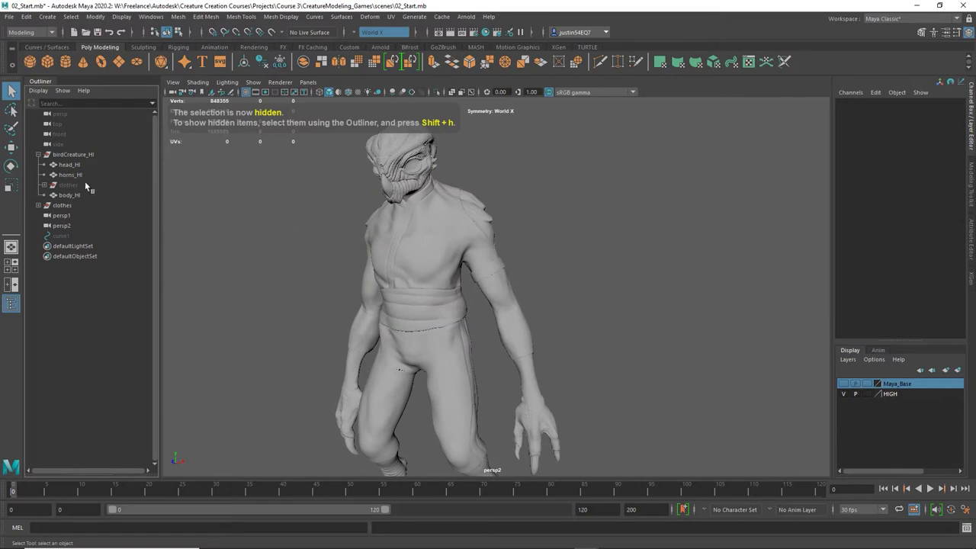
click(103, 177)
key(ctrl+h)
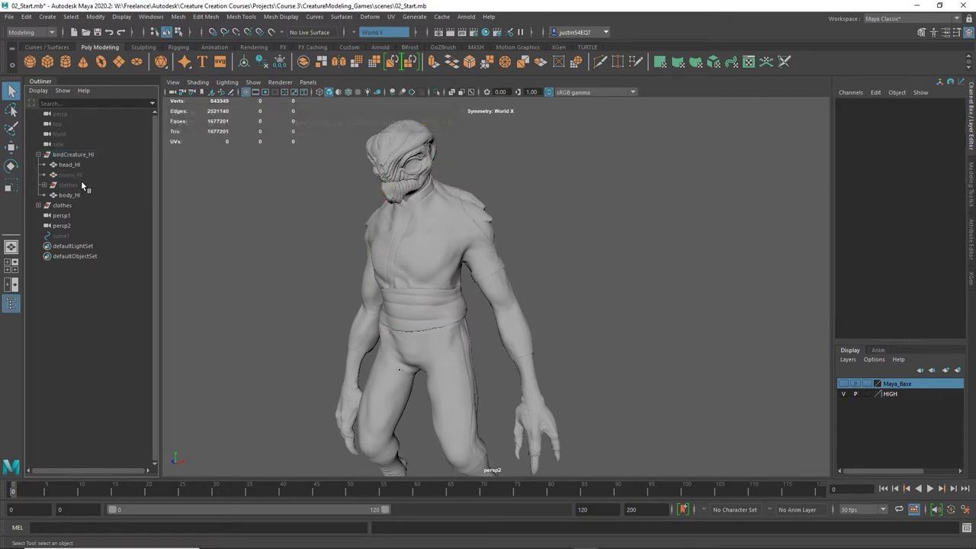
click(69, 165)
key(ctrl+h)
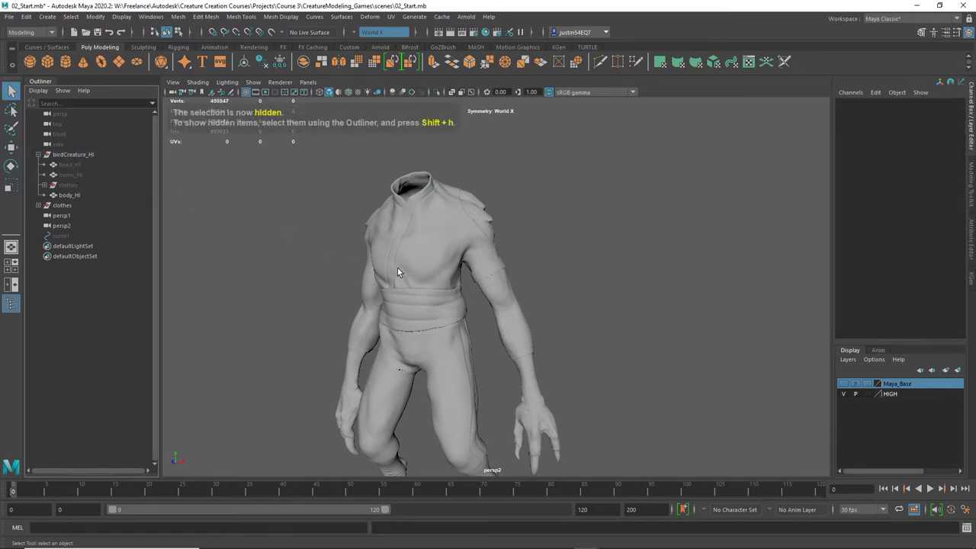
Examine the body mesh's legs, feet and the trouser hems around the knees from several angles
alt+middle_drag(476, 407, 560, 270)
alt+drag(560, 270, 518, 268)
alt+middle_drag(518, 268, 519, 290)
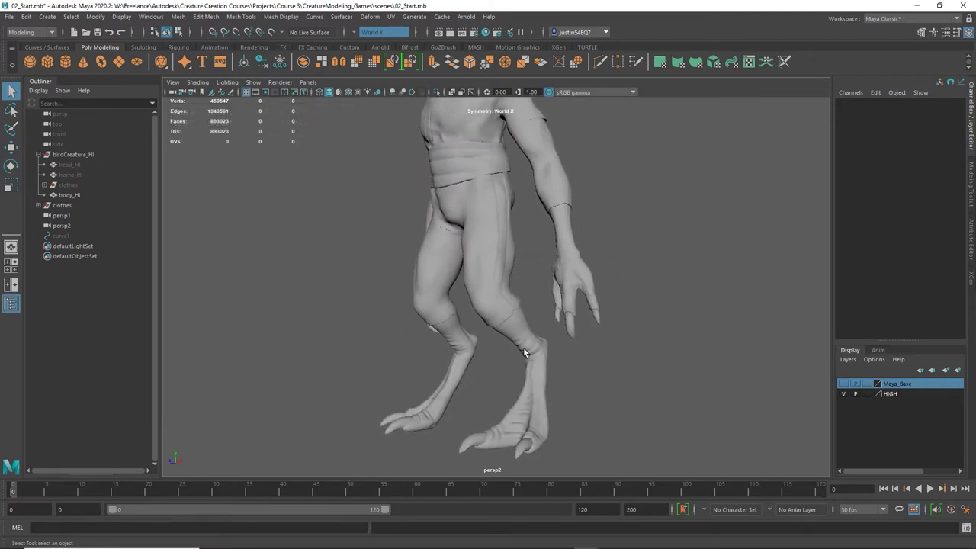
alt+drag(539, 347, 460, 316)
alt+right_drag(460, 316, 609, 356)
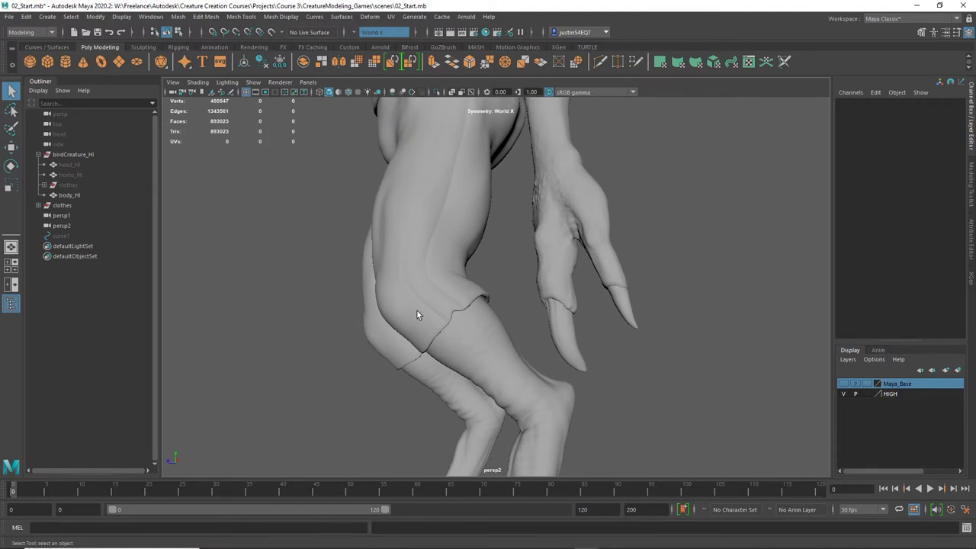
alt+drag(473, 336, 468, 274)
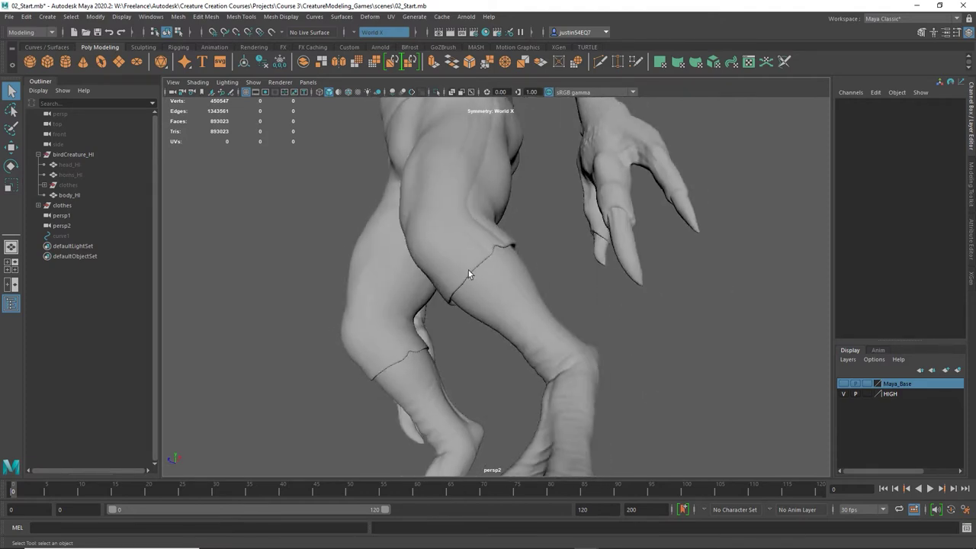
alt+right_drag(499, 276, 487, 326)
alt+drag(486, 327, 521, 283)
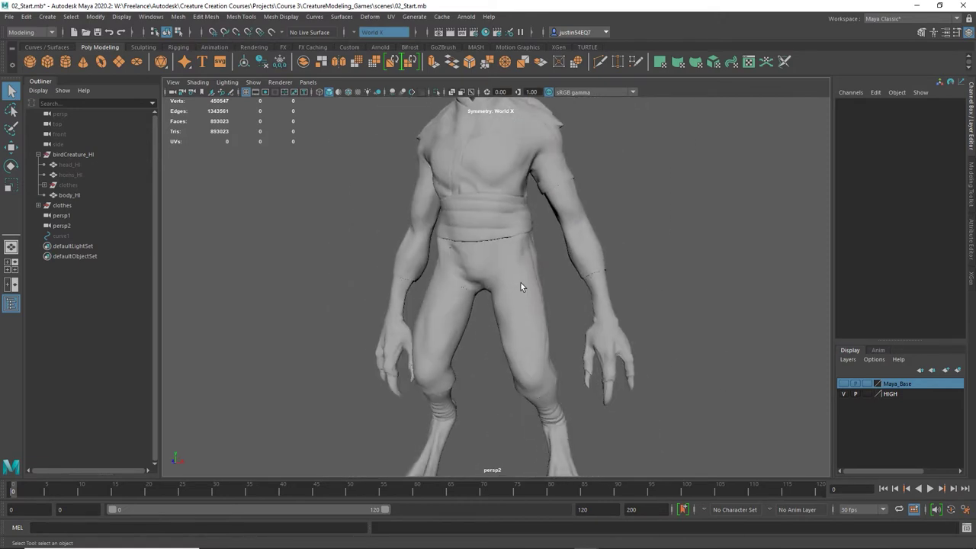
Examine the waist wrap, torso, collar and arms of the headless body mesh
alt+middle_drag(520, 282, 483, 354)
alt+right_drag(493, 317, 535, 327)
alt+drag(535, 326, 567, 365)
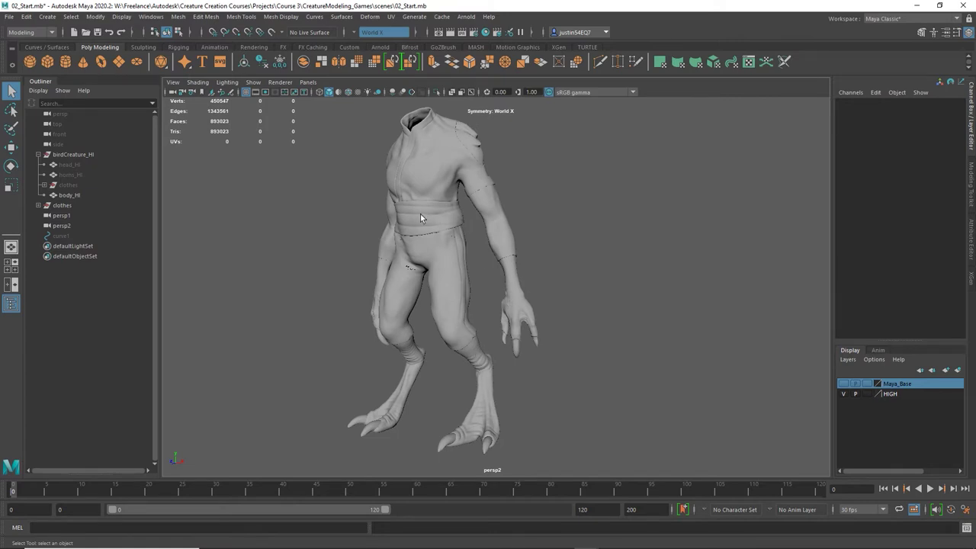
alt+drag(467, 288, 495, 174)
mouse_move(503, 224)
alt+mouse_down()
mouse_move(533, 237)
mouse_move(510, 253)
mouse_move(484, 223)
alt+mouse_up()
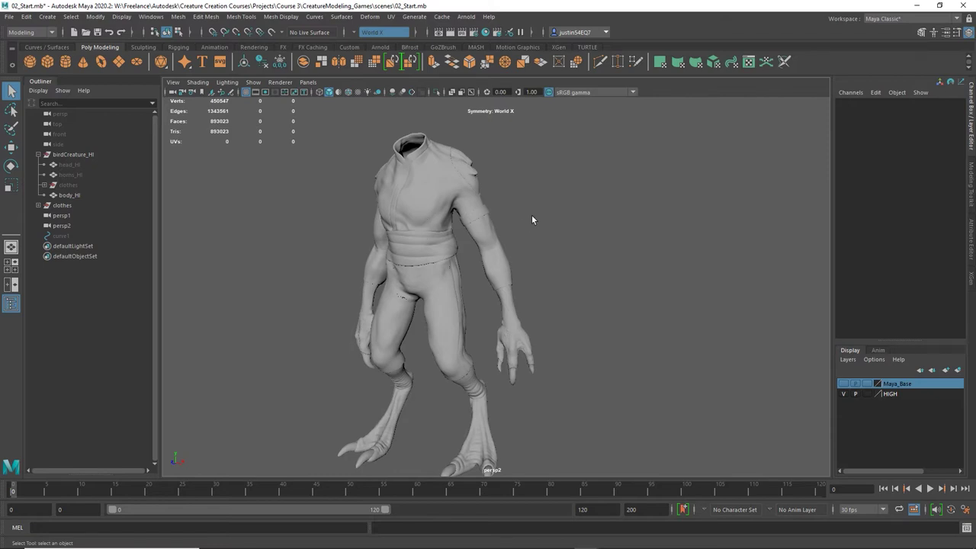
alt+middle_drag(516, 233, 526, 230)
alt+right_drag(526, 230, 581, 233)
alt+middle_drag(561, 217, 565, 252)
alt+right_drag(565, 252, 594, 255)
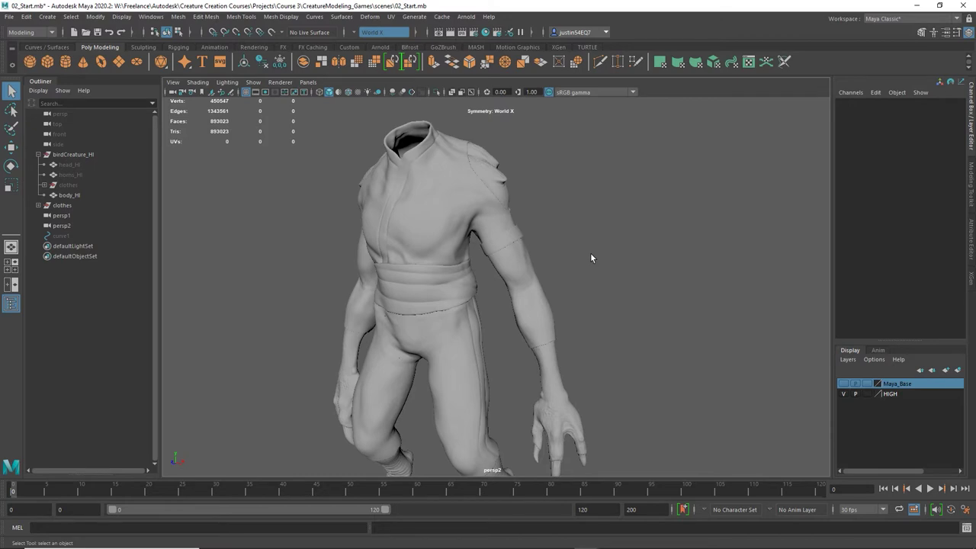
Make the body_HI mesh the live surface for retopology
click(446, 196)
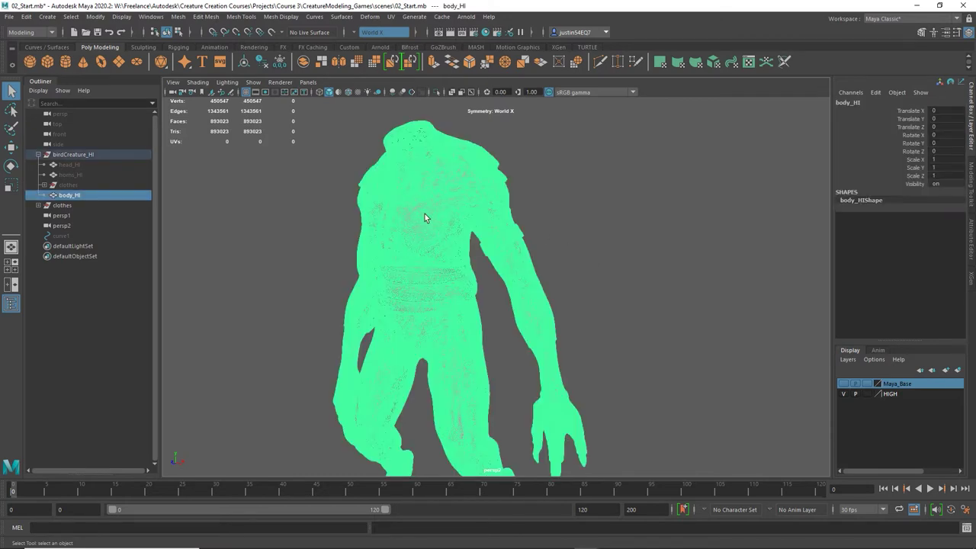
click(96, 17)
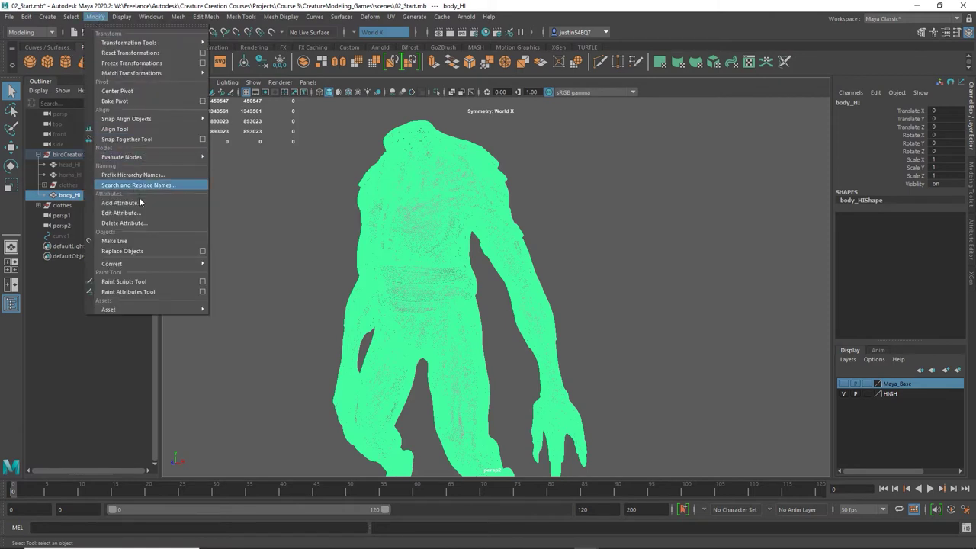
click(115, 241)
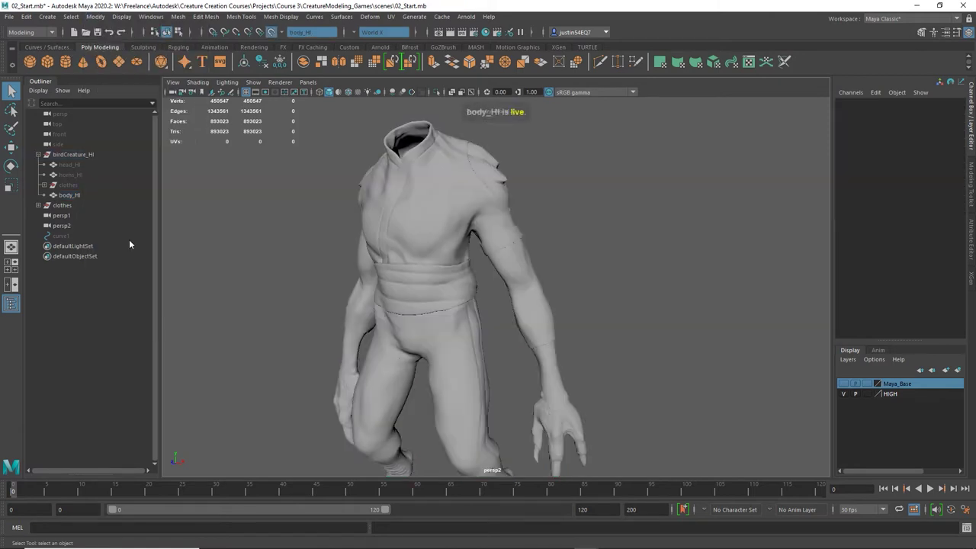
click(272, 33)
click(271, 33)
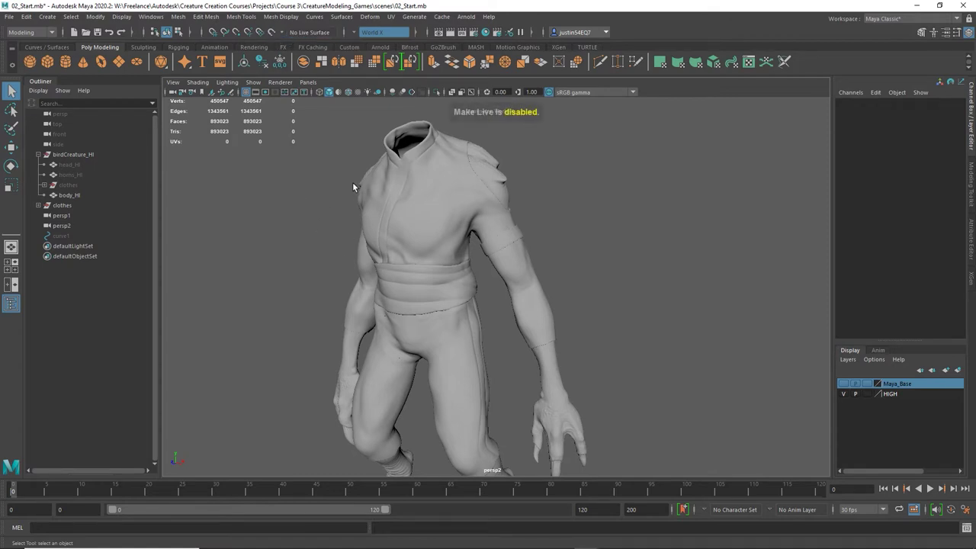
click(272, 32)
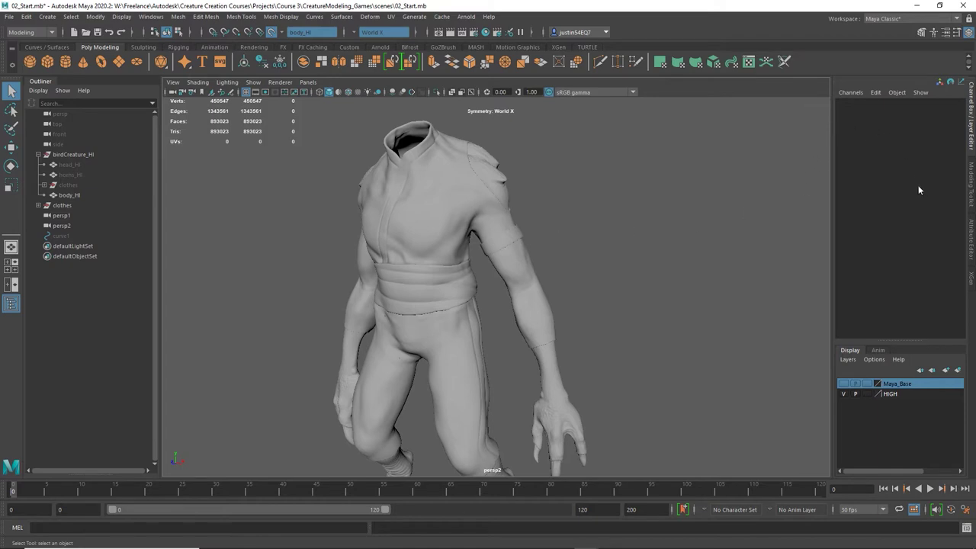
Bring up the modeling toolkit and turn its symmetry setting off
click(970, 176)
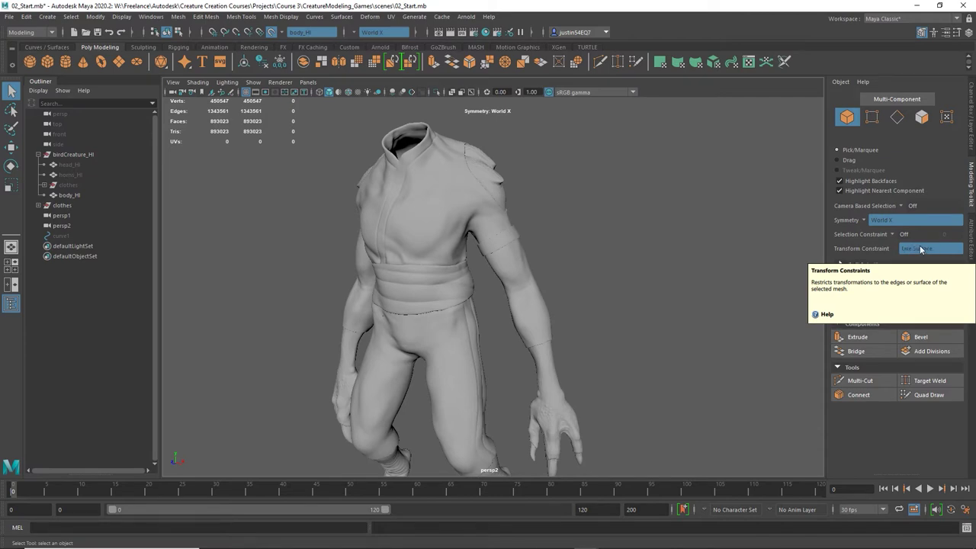
click(862, 219)
click(878, 226)
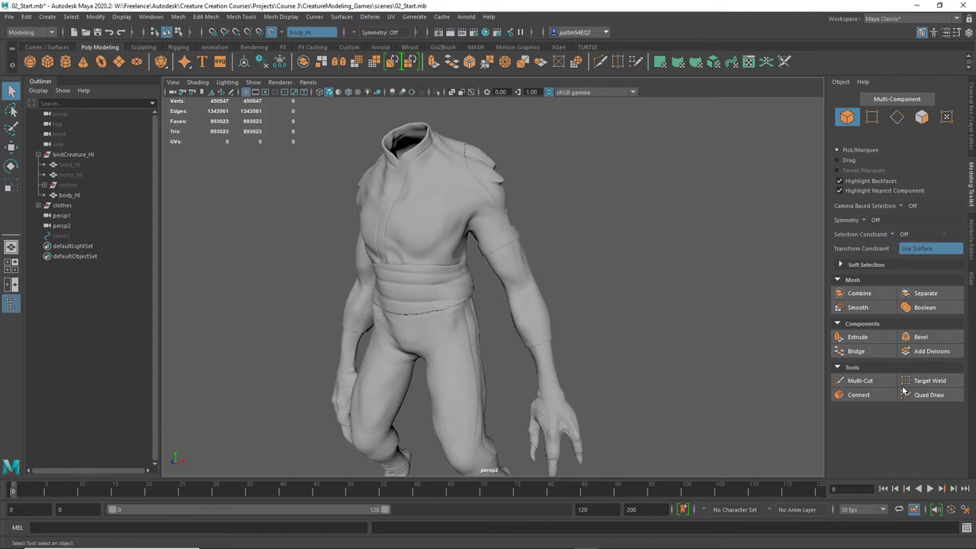
Activate the Quad Draw tool for drawing new geometry on the live body mesh
alt+drag(538, 215, 568, 203)
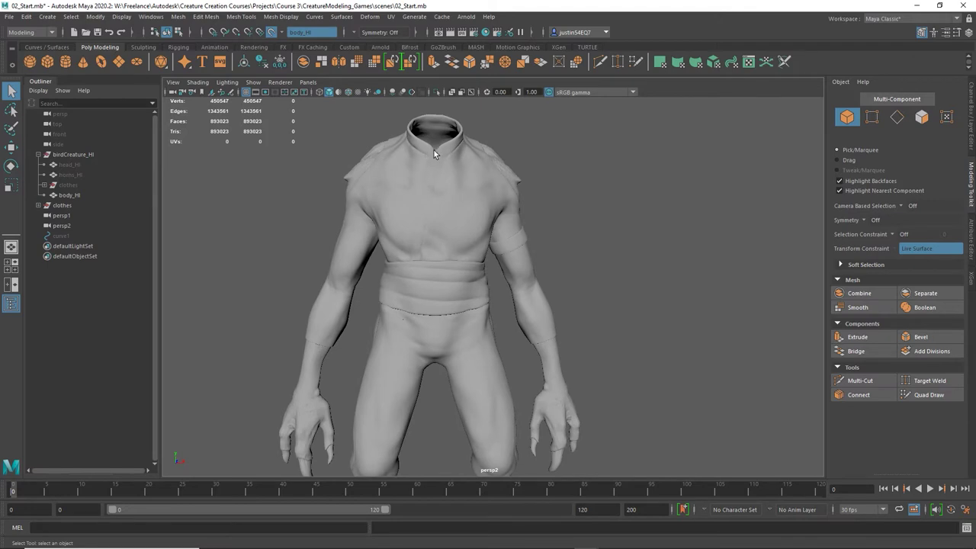
alt+drag(649, 310, 607, 307)
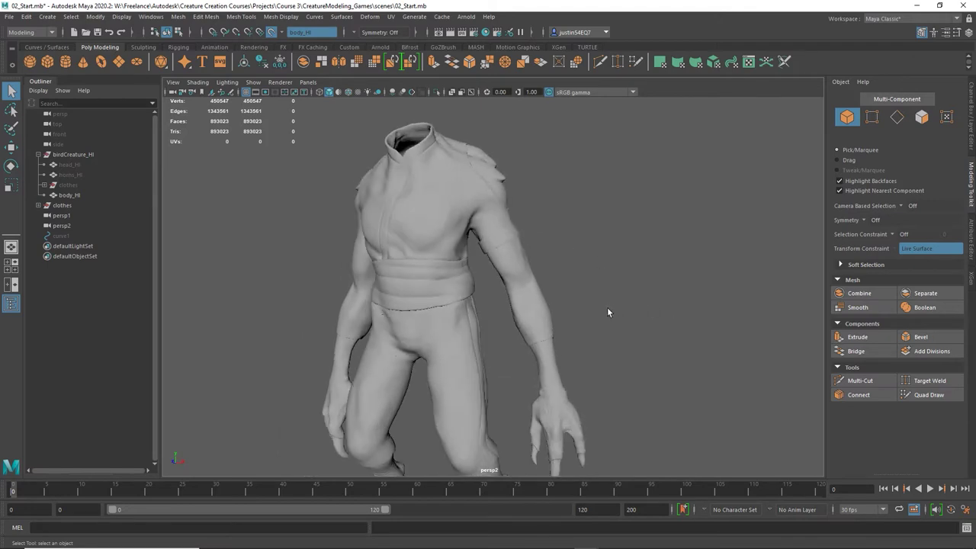
alt+middle_drag(606, 308, 481, 260)
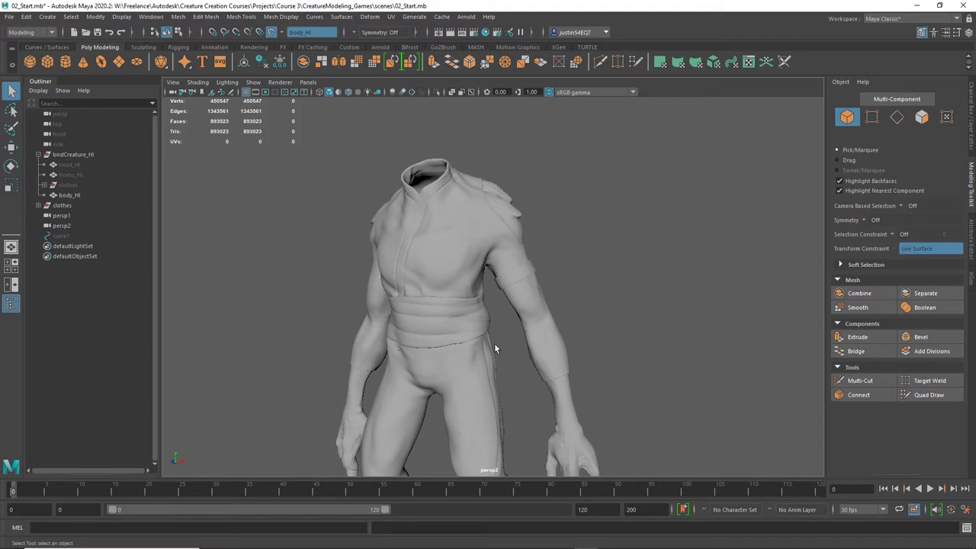
alt+middle_drag(494, 343, 463, 251)
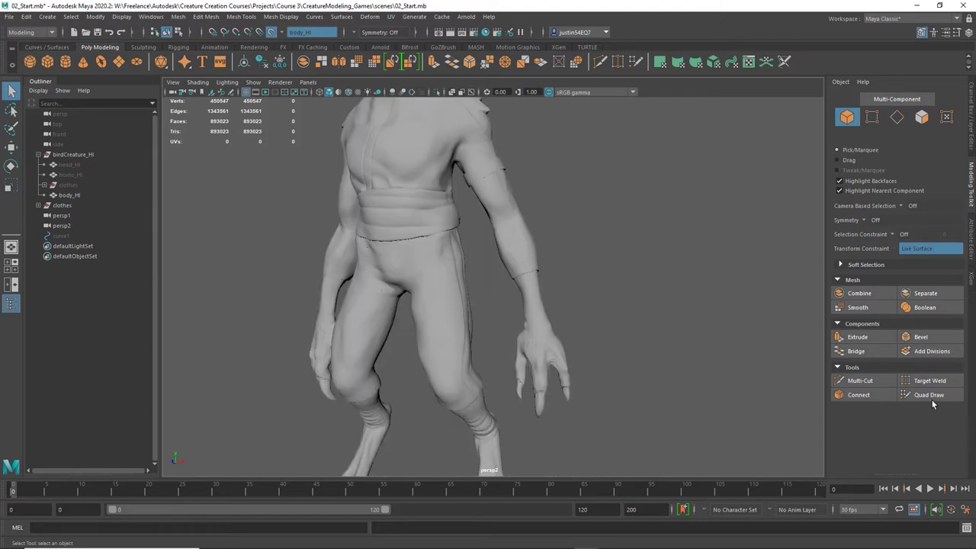
click(931, 396)
scroll(944, 368, down, 3)
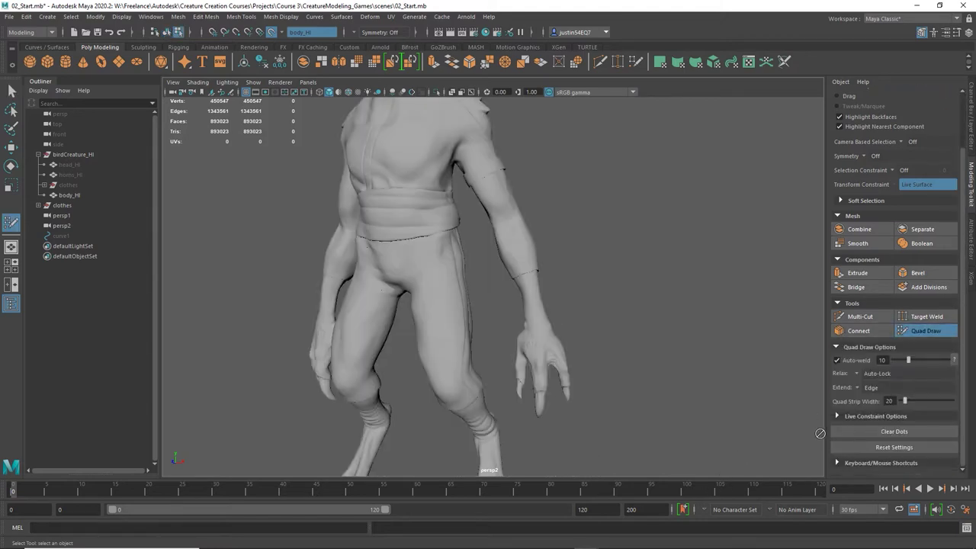
alt+middle_drag(589, 197, 607, 307)
alt+right_drag(607, 307, 589, 292)
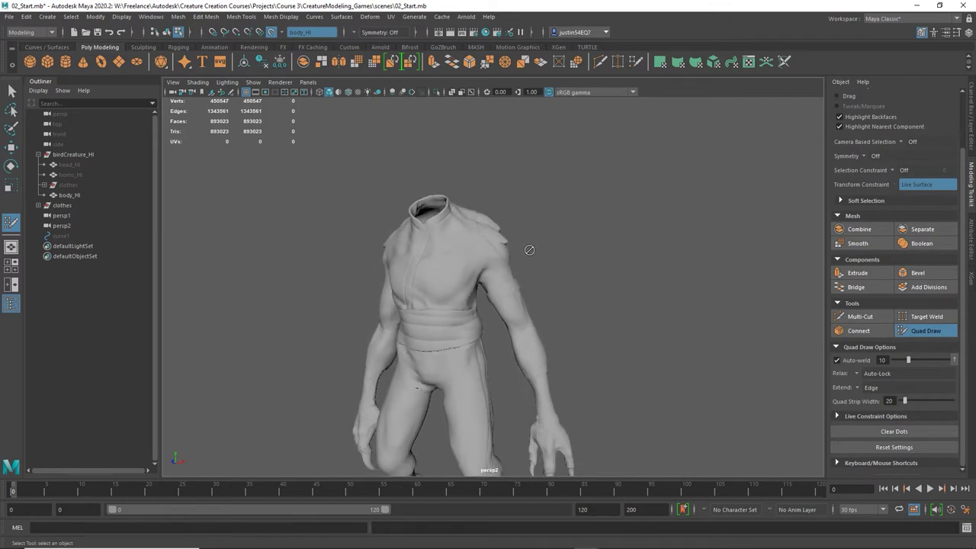
scroll(529, 250, up, 5)
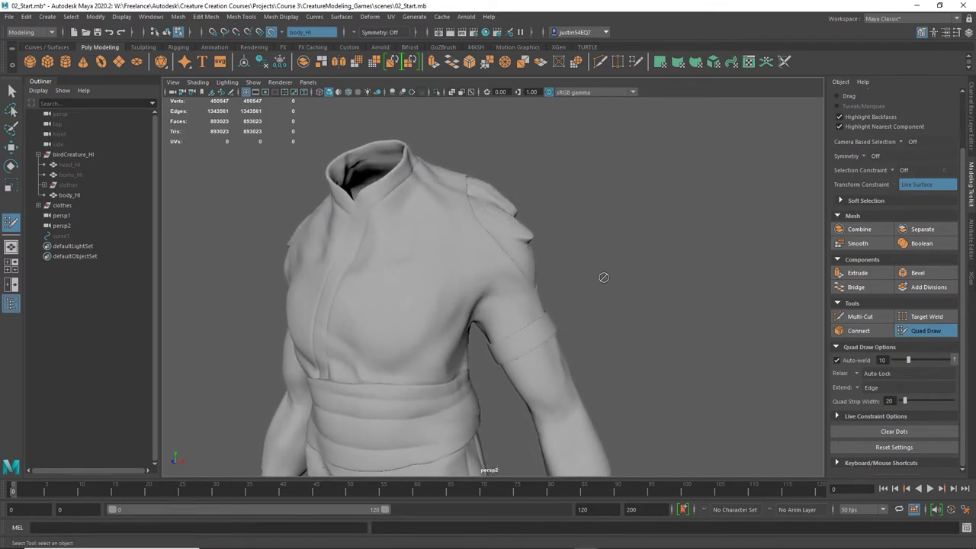
Draw a strip of four connected quads running up the upper chest beside the collar toward the shoulder
alt+right_drag(603, 278, 640, 274)
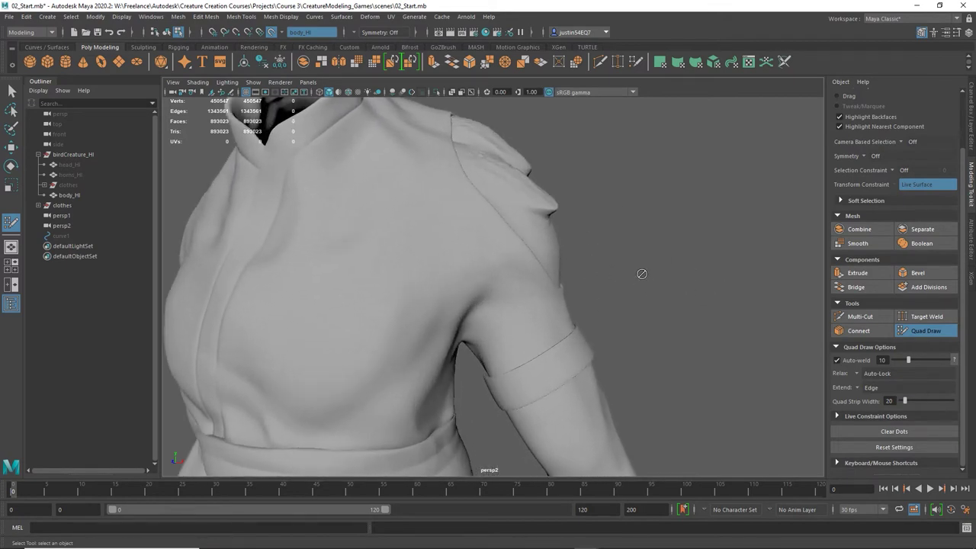
alt+drag(640, 275, 592, 300)
alt+right_drag(593, 300, 608, 297)
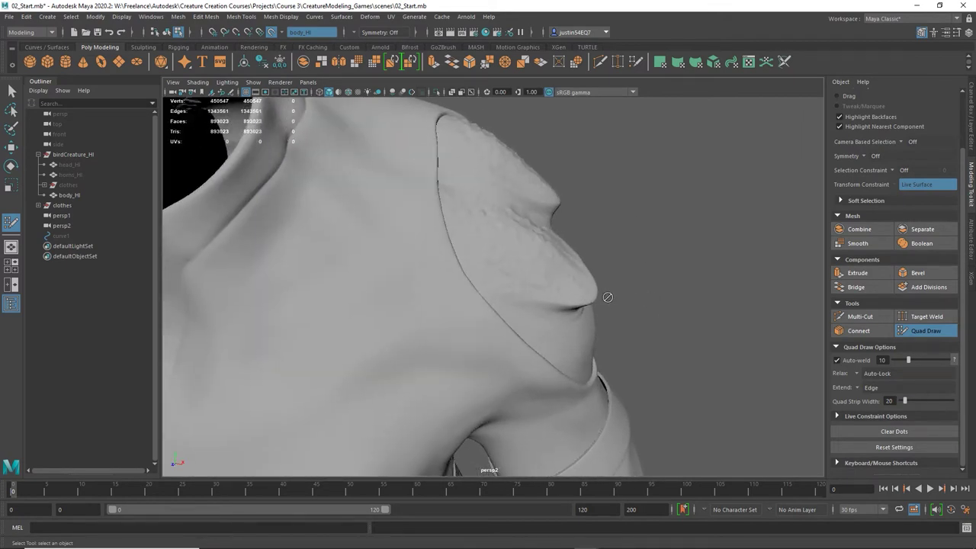
mouse_move(607, 298)
alt+mouse_down()
mouse_move(660, 300)
mouse_move(617, 297)
alt+mouse_up()
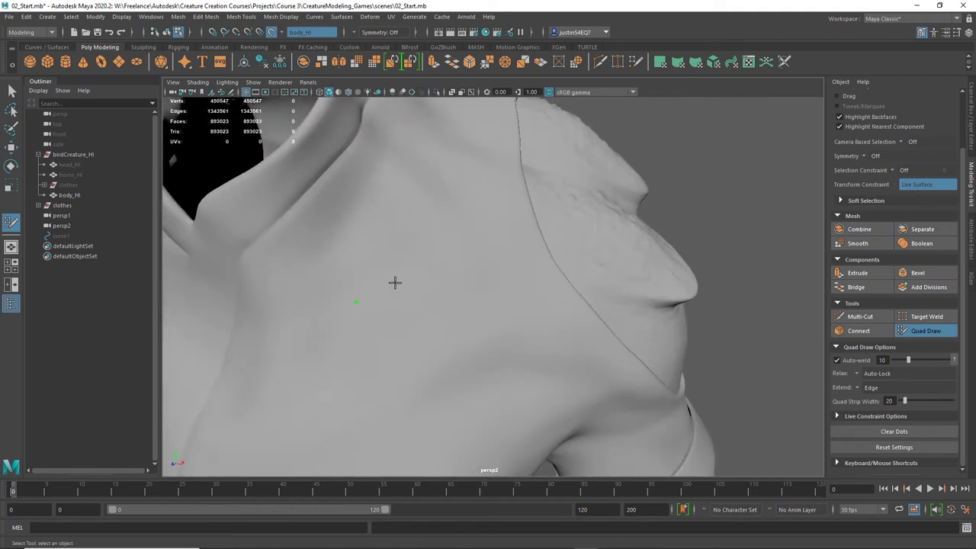
click(443, 274)
mouse_move(569, 380)
alt+mouse_down()
mouse_move(725, 330)
mouse_move(724, 300)
mouse_move(627, 312)
alt+mouse_up()
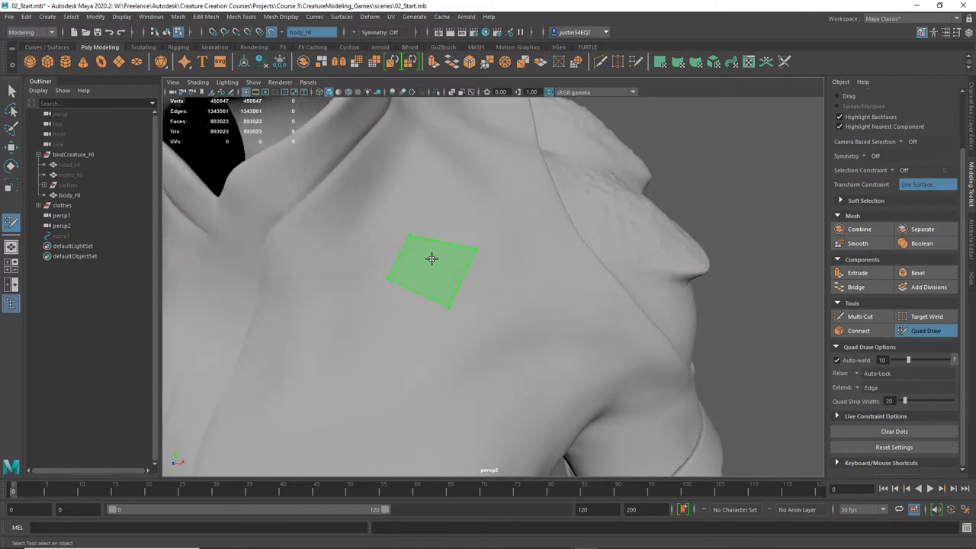
shift+click(431, 260)
alt+drag(708, 312, 435, 227)
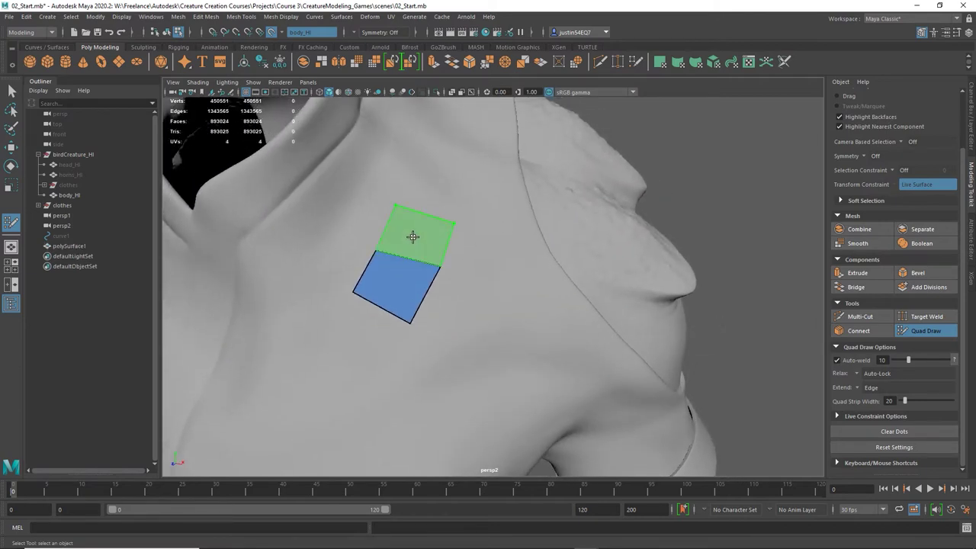
shift+click(411, 237)
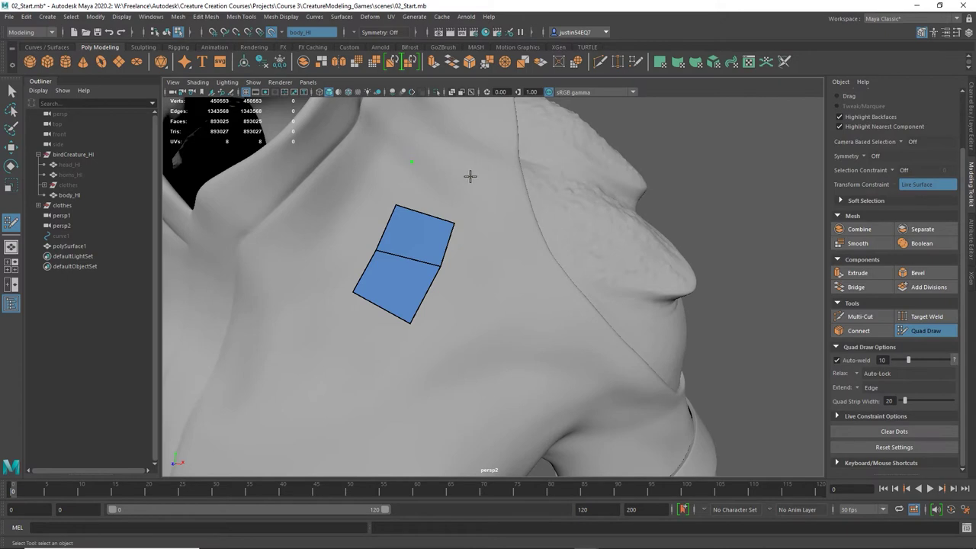
shift+click(425, 191)
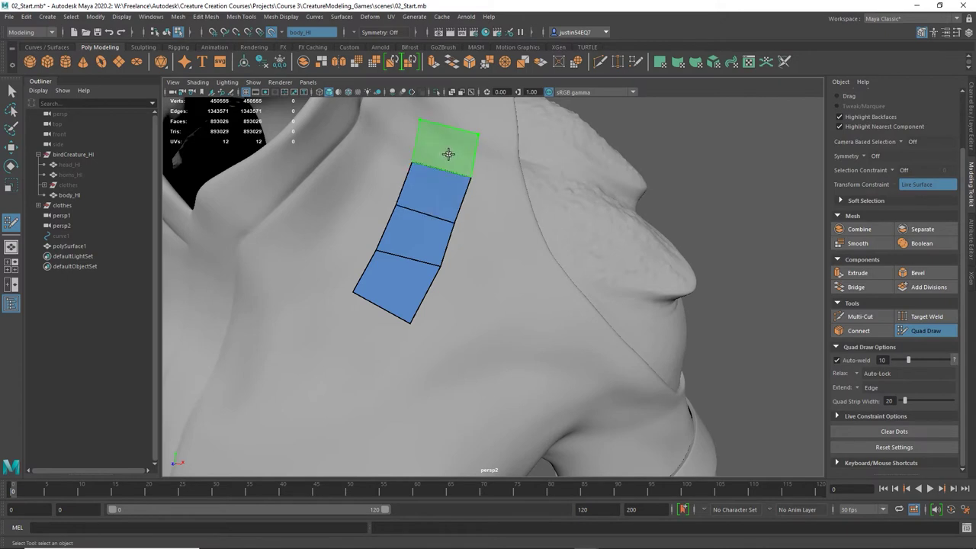
shift+click(447, 152)
Extend the strip's upper end with a quad reaching the shoulder seam and a narrow quad along the seam groove
mouse_move(736, 236)
alt+mouse_down()
mouse_move(742, 335)
mouse_move(760, 269)
mouse_move(664, 290)
mouse_move(749, 309)
mouse_move(731, 257)
mouse_move(720, 253)
alt+mouse_up()
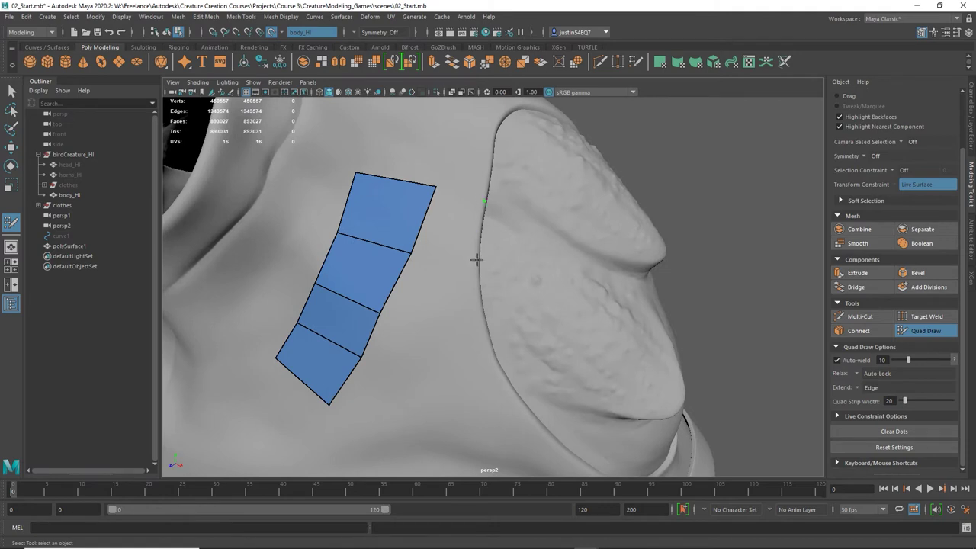
mouse_move(457, 226)
mouse_down()
mouse_move(514, 239)
mouse_move(695, 225)
mouse_up()
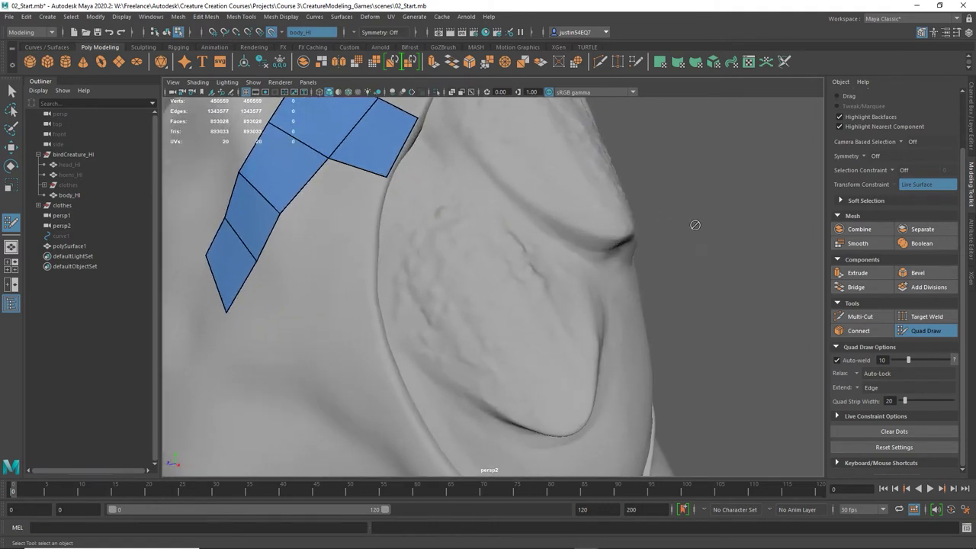
shift+click(404, 152)
mouse_move(658, 194)
alt+mouse_down()
mouse_move(701, 165)
mouse_move(697, 329)
mouse_move(701, 305)
mouse_move(646, 301)
alt+mouse_up()
alt+drag(679, 237, 771, 242)
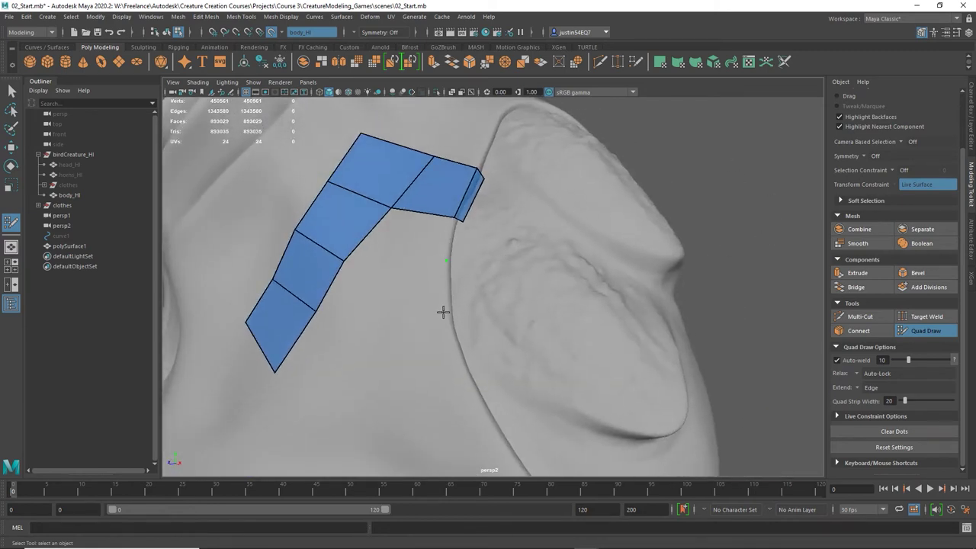
Continue the narrow seam loop downward with two more quads and fill the gap between it and the chest strip with a quad
click(458, 261)
shift+click(453, 244)
shift+click(454, 287)
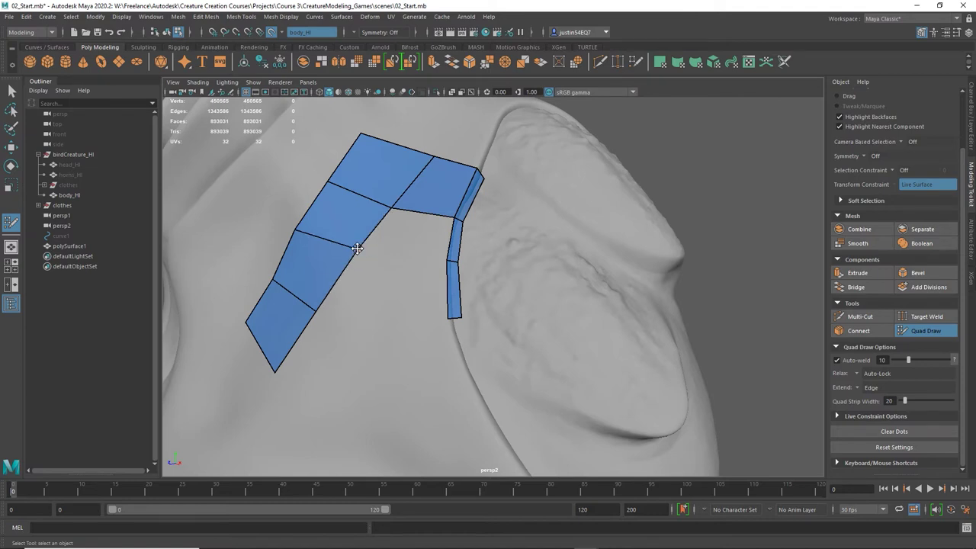
shift+click(423, 242)
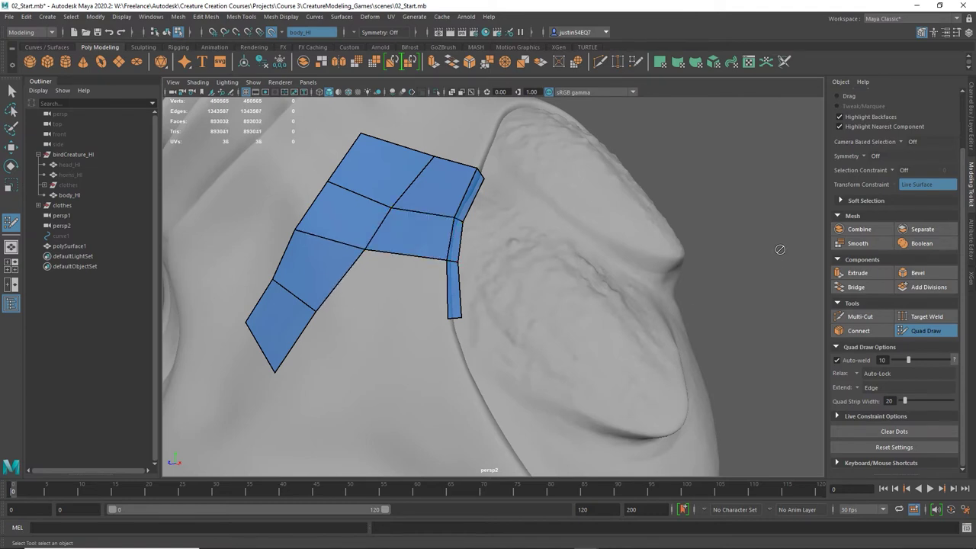
Examine the new quads on the shoulder in relation to the chest, armpit, upper arm and waist wrap
alt+right_drag(779, 263, 732, 290)
alt+drag(732, 290, 734, 302)
alt+middle_drag(734, 303, 674, 294)
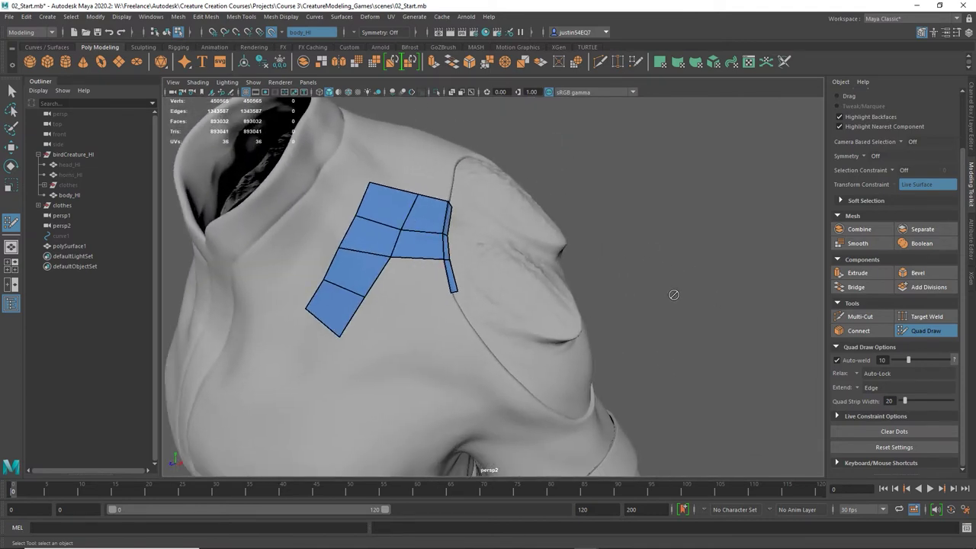
alt+drag(673, 294, 770, 301)
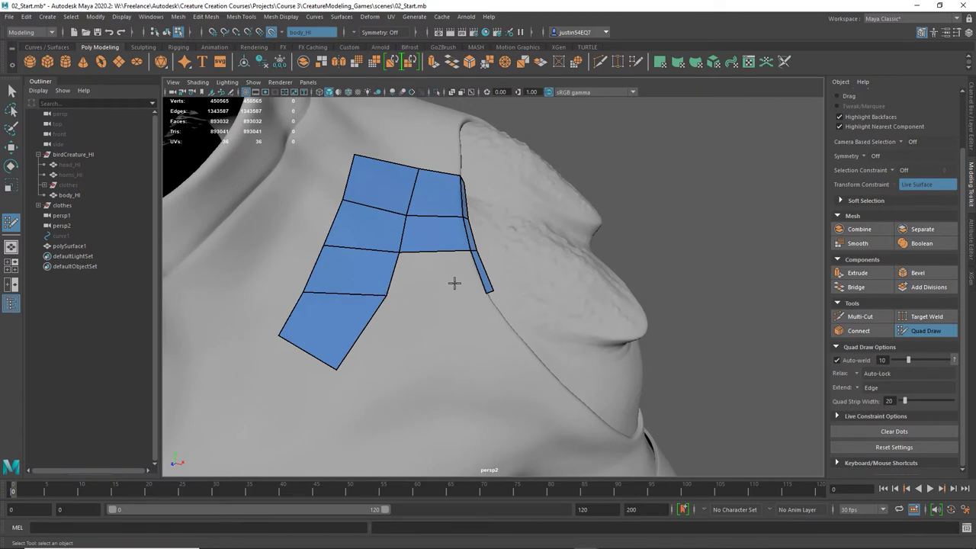
alt+drag(680, 253, 582, 246)
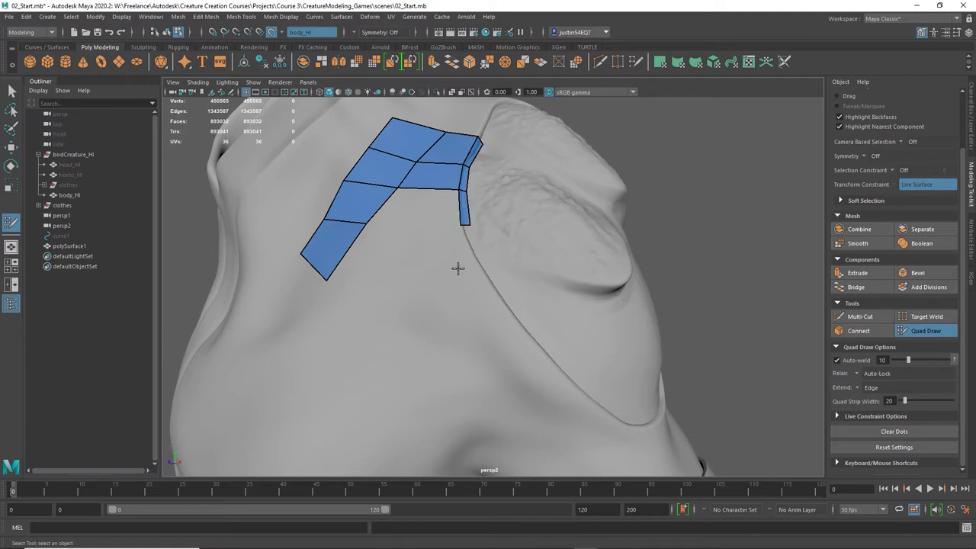
alt+right_drag(604, 289, 448, 290)
alt+middle_drag(448, 290, 462, 231)
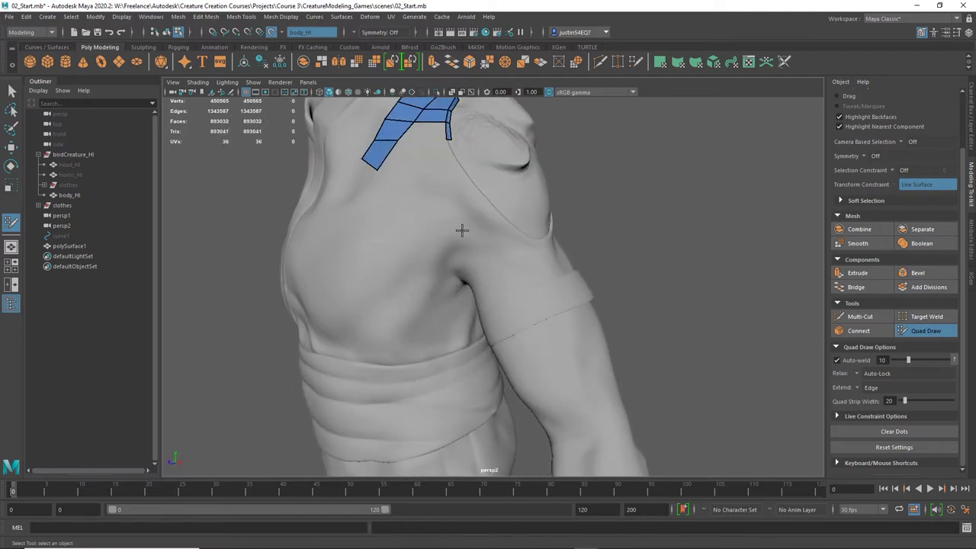
alt+drag(462, 231, 459, 239)
alt+right_drag(460, 239, 466, 241)
alt+drag(465, 240, 480, 255)
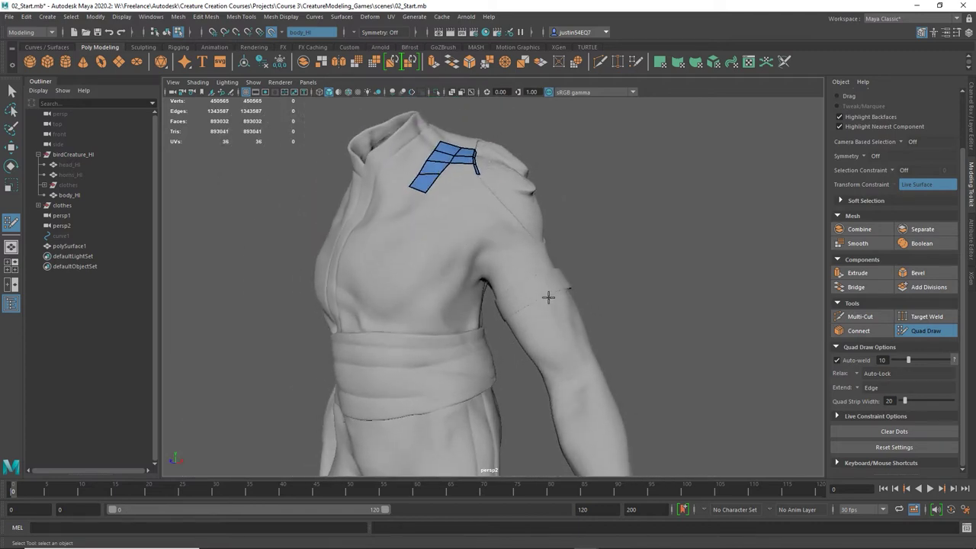
alt+drag(495, 219, 530, 273)
alt+middle_drag(530, 274, 447, 327)
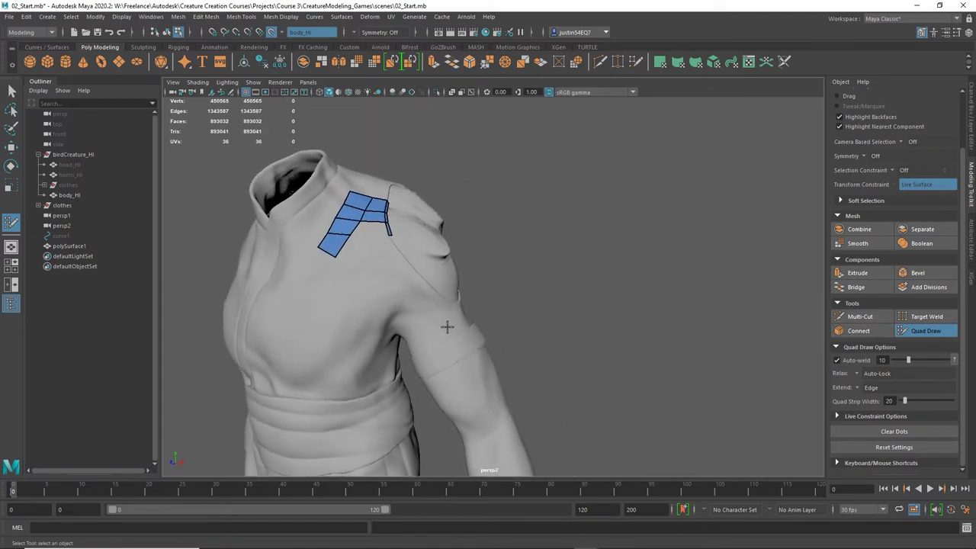
Draw a larger quad on the chest side below the seam strip and continue the narrow seam loop alongside it
alt+right_drag(447, 327, 378, 241)
alt+middle_drag(378, 241, 449, 285)
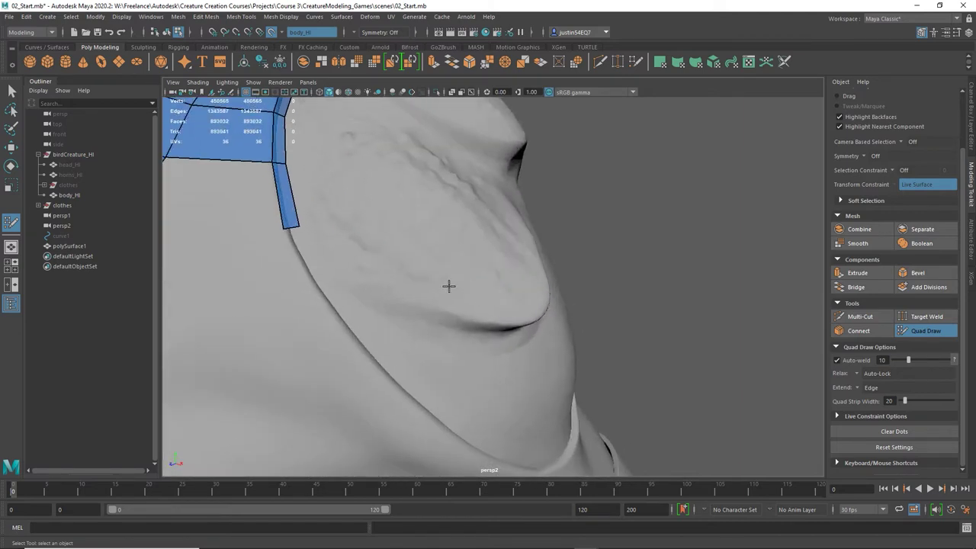
click(321, 297)
shift+click(259, 285)
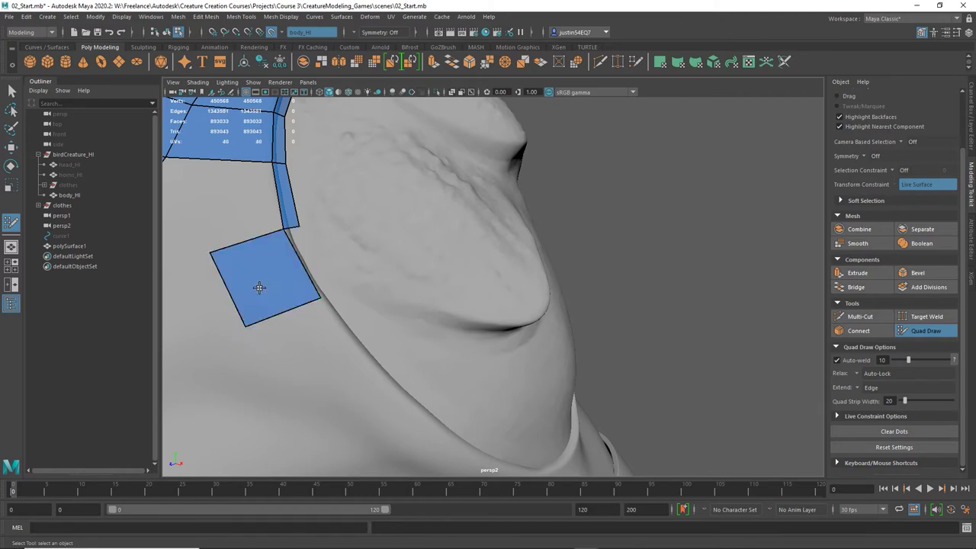
mouse_move(368, 325)
alt+mouse_down()
mouse_move(322, 318)
mouse_move(403, 323)
mouse_move(393, 301)
alt+mouse_up()
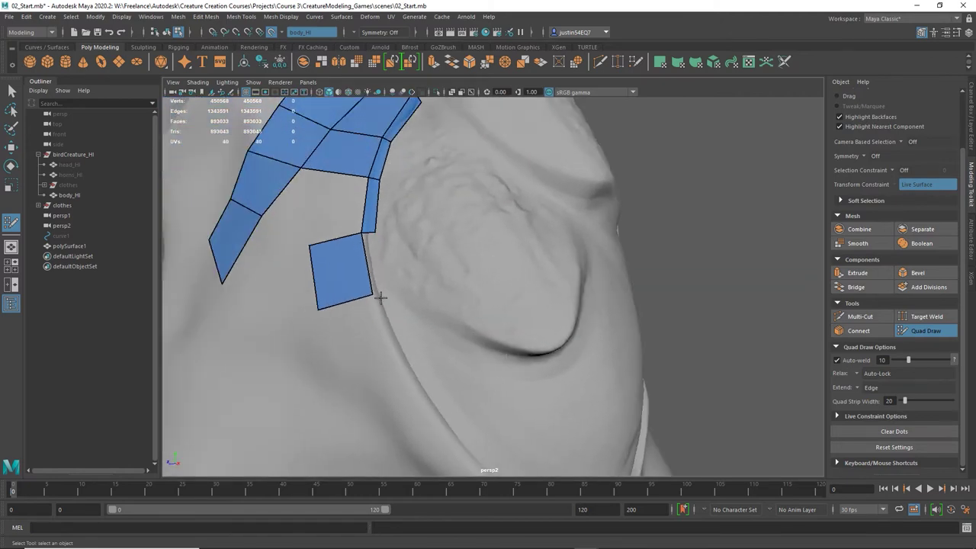
shift+click(376, 276)
alt+drag(410, 344, 412, 305)
alt+right_drag(412, 305, 449, 296)
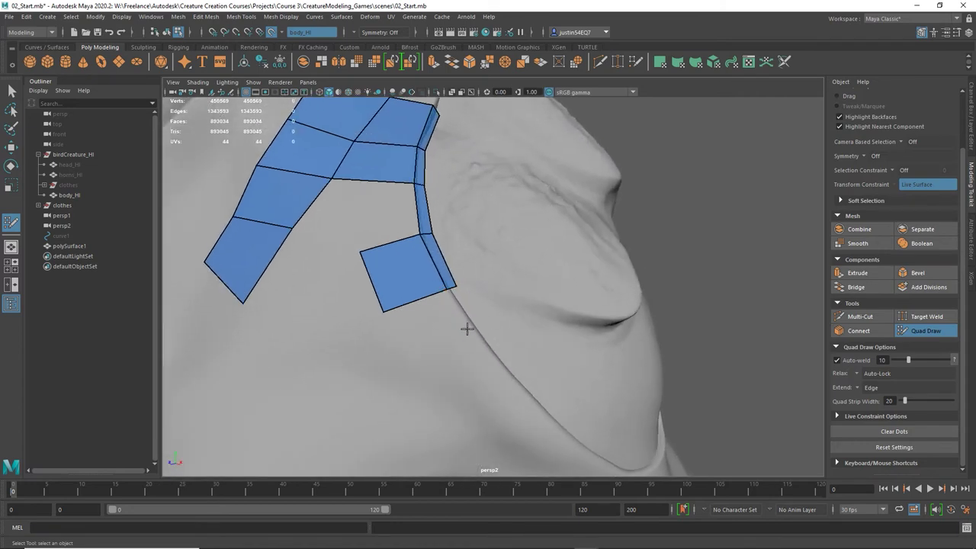
Place a row of dots along the rim of the lower shoulder flap and draw a separate quad on its surface
mouse_move(560, 333)
alt+mouse_down()
mouse_move(529, 348)
mouse_move(434, 318)
alt+mouse_up()
click(429, 315)
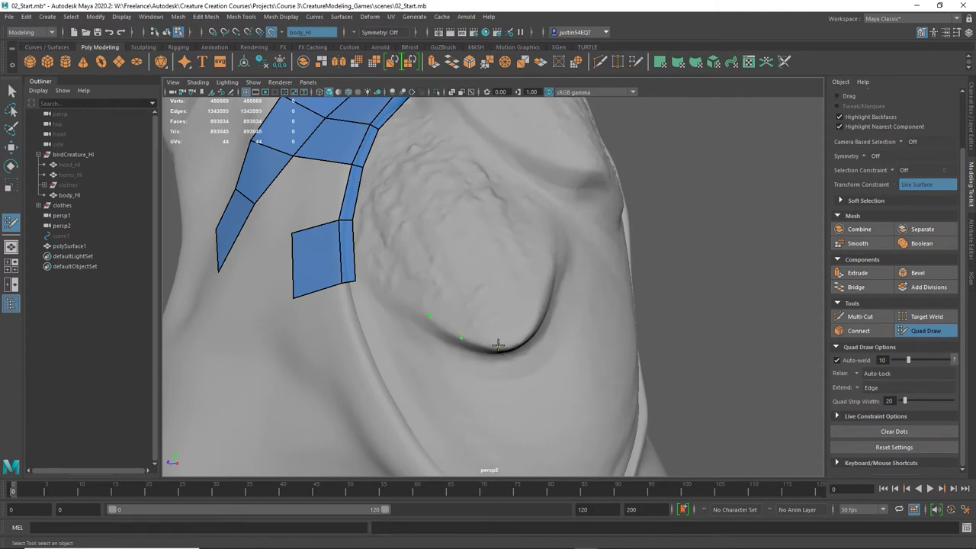
click(547, 271)
click(506, 261)
click(507, 304)
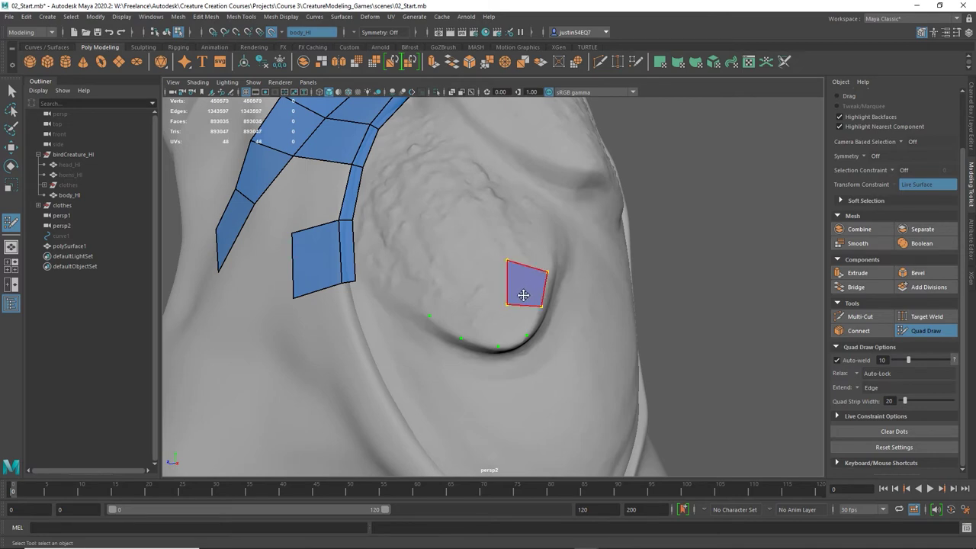
shift+click(523, 290)
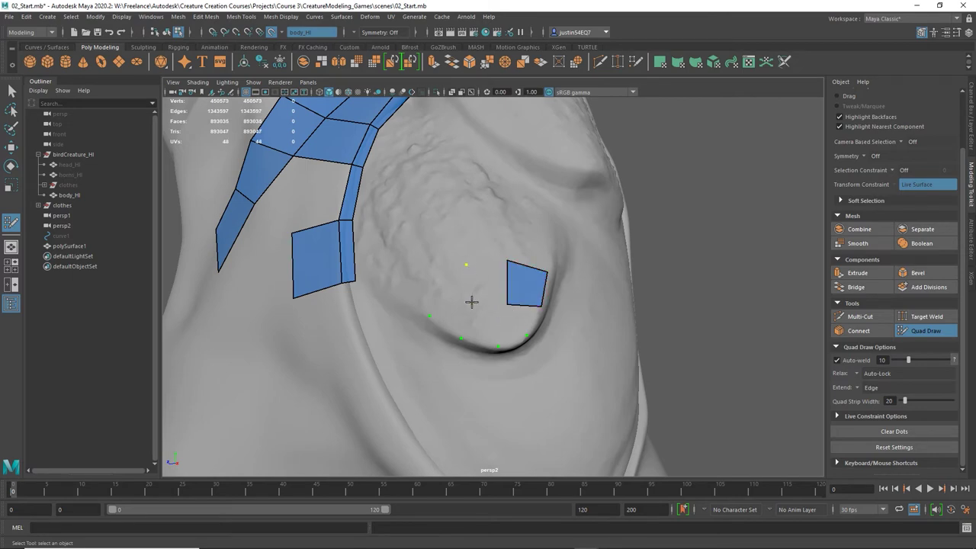
Add three quads around the one on the shoulder flap to form a two-by-two patch
shift+click(493, 279)
alt+drag(459, 312, 498, 287)
shift+click(444, 325)
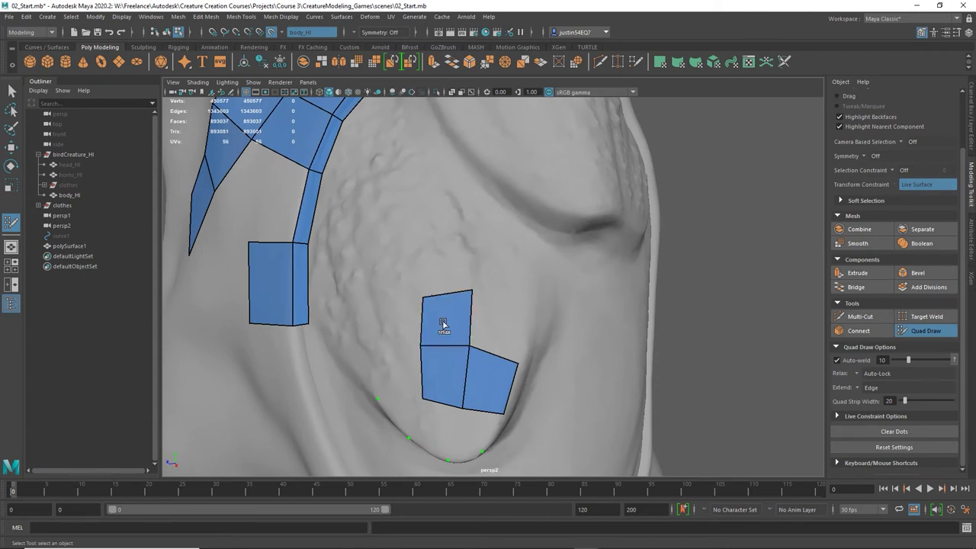
click(531, 306)
shift+click(506, 327)
Delete the quad at the flap patch's lower inner corner and the innermost dot along the flap's rim
alt+drag(498, 367, 547, 304)
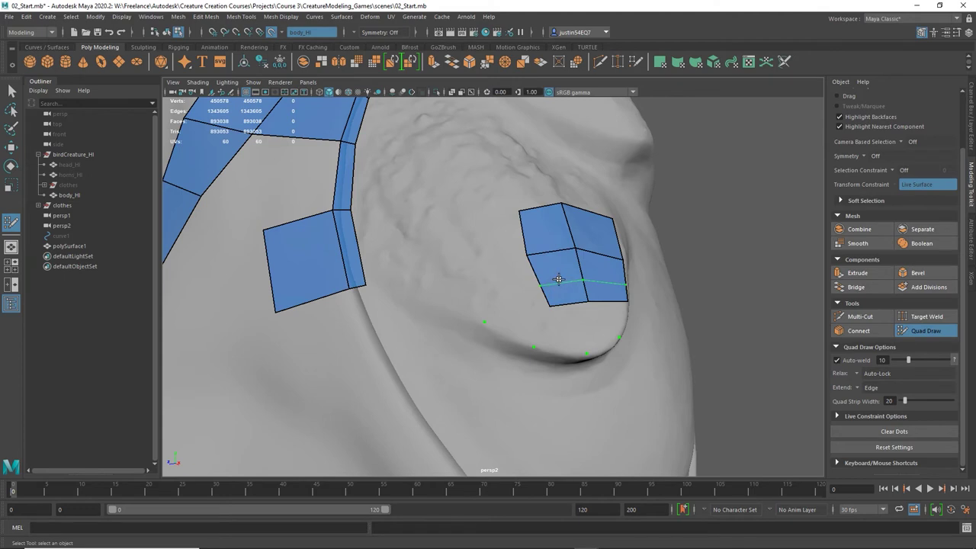
key(Caps_Lock)
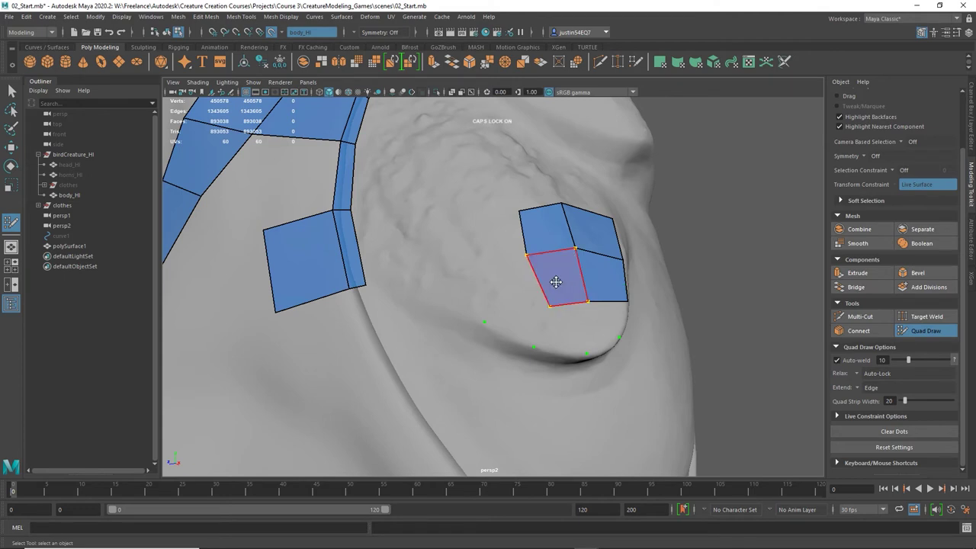
ctrl+shift+click(556, 283)
ctrl+shift+click(562, 280)
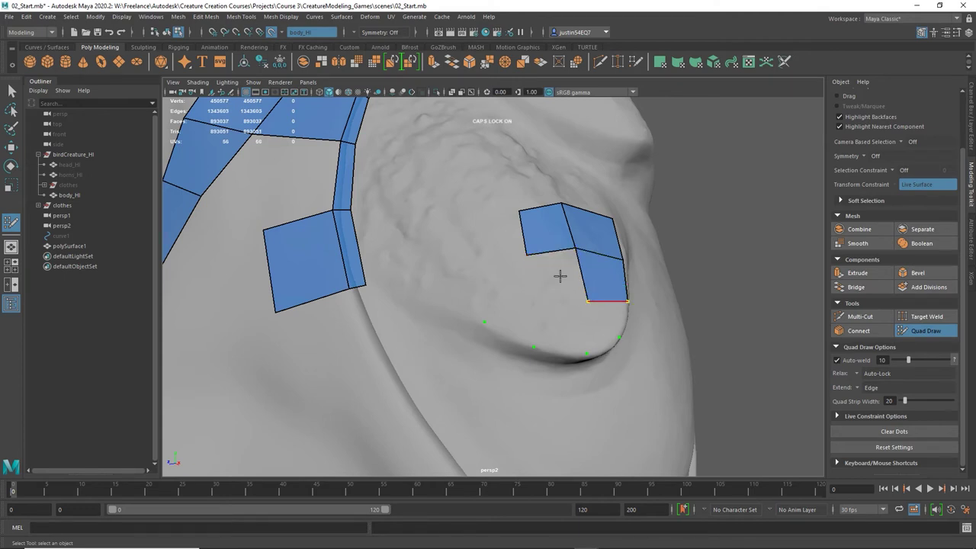
alt+drag(560, 291, 551, 300)
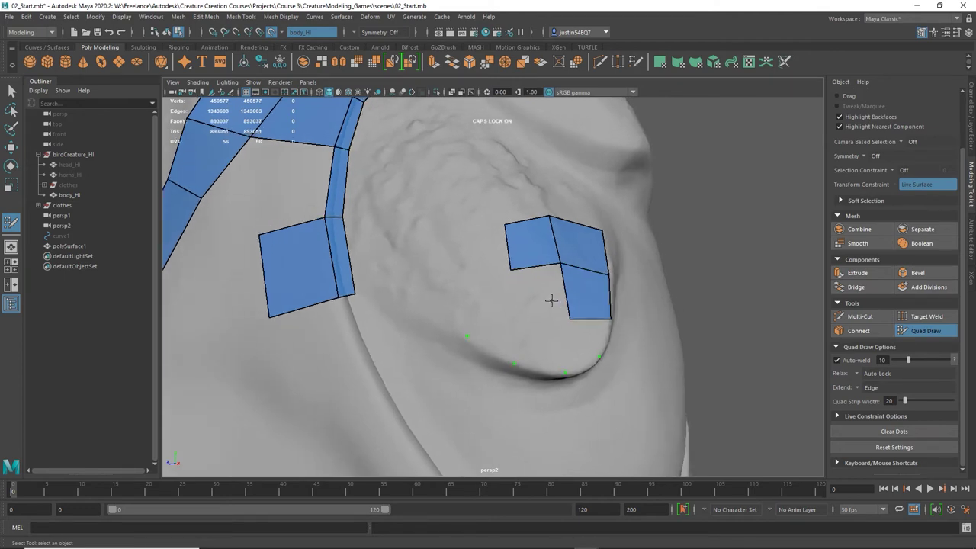
ctrl+shift+click(470, 340)
Reposition the vertices of the remaining three quads on the shoulder flap to even out their shapes
alt+drag(565, 328, 509, 324)
drag(537, 328, 544, 318)
drag(547, 283, 553, 279)
drag(554, 238, 553, 227)
drag(500, 269, 505, 269)
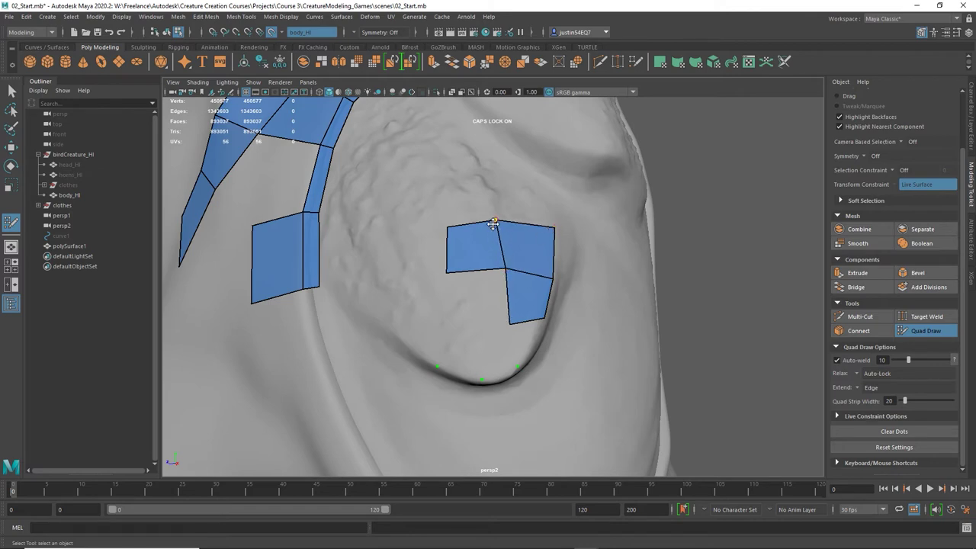
drag(493, 223, 508, 221)
mouse_move(505, 267)
mouse_down()
mouse_move(518, 257)
mouse_move(511, 265)
mouse_up()
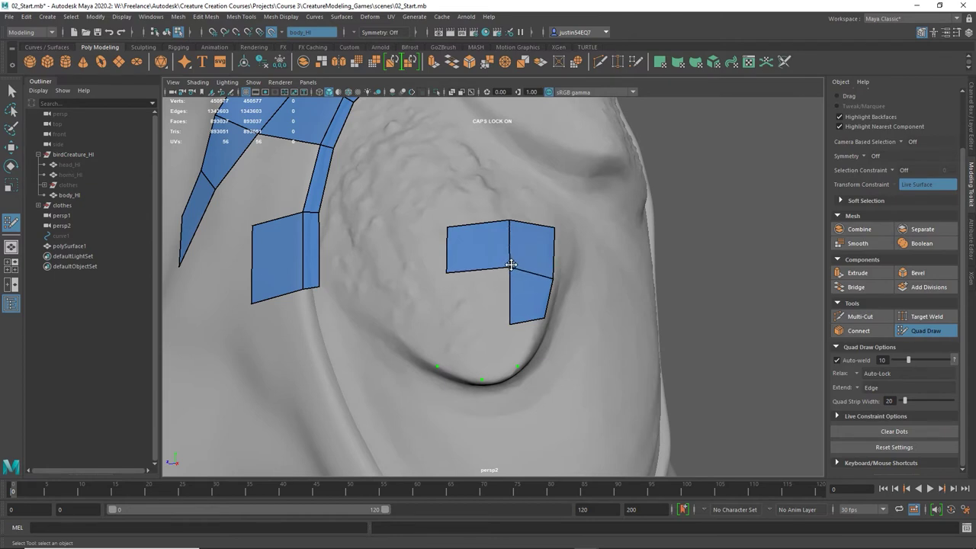
drag(445, 269, 457, 268)
drag(447, 226, 462, 223)
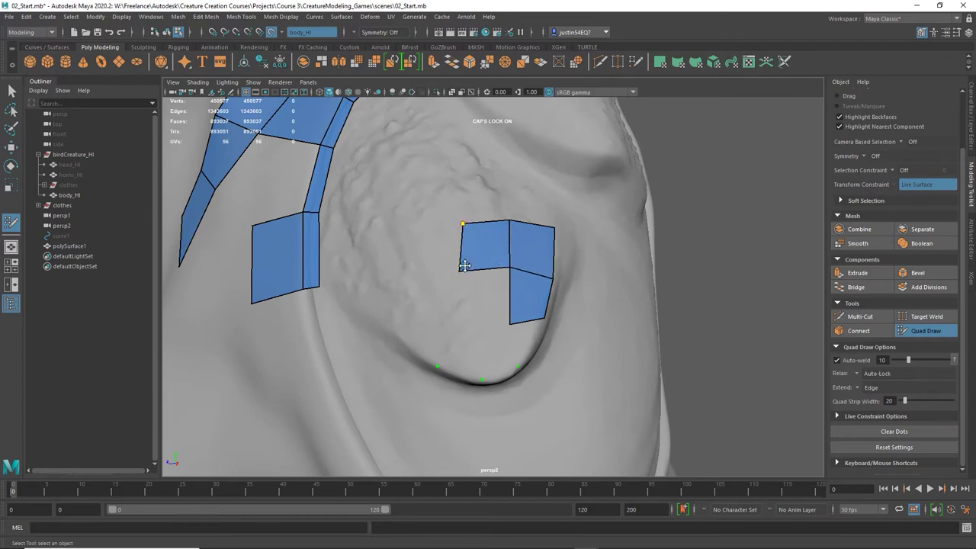
alt+drag(542, 295, 496, 329)
mouse_move(505, 268)
mouse_down()
mouse_move(490, 305)
mouse_move(584, 295)
mouse_move(580, 337)
mouse_move(456, 314)
mouse_up()
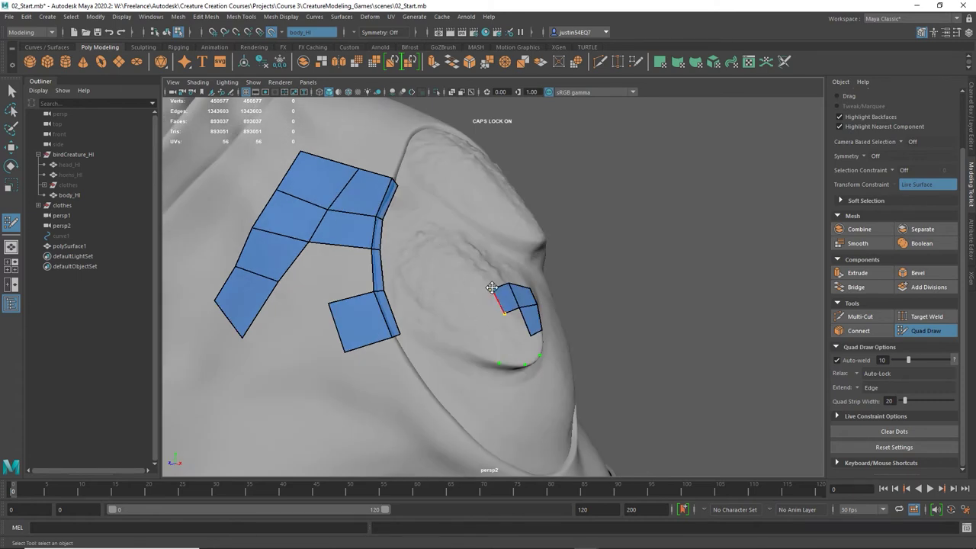
mouse_move(492, 288)
alt+mouse_down()
mouse_move(516, 398)
mouse_move(441, 340)
mouse_move(503, 366)
mouse_move(522, 356)
mouse_move(518, 297)
alt+mouse_up()
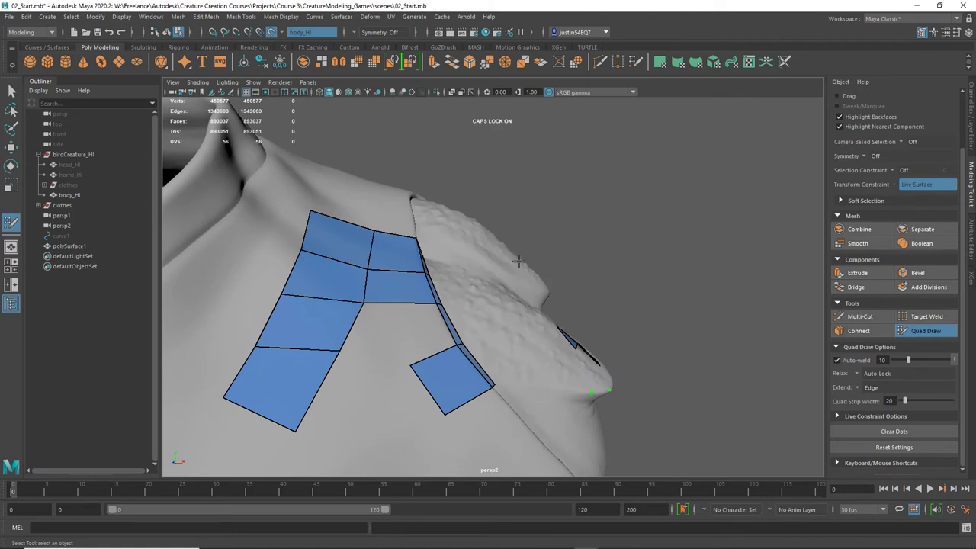
Examine the quads laid on the chest, shoulder seam and flap from several angles
alt+right_drag(646, 343, 357, 292)
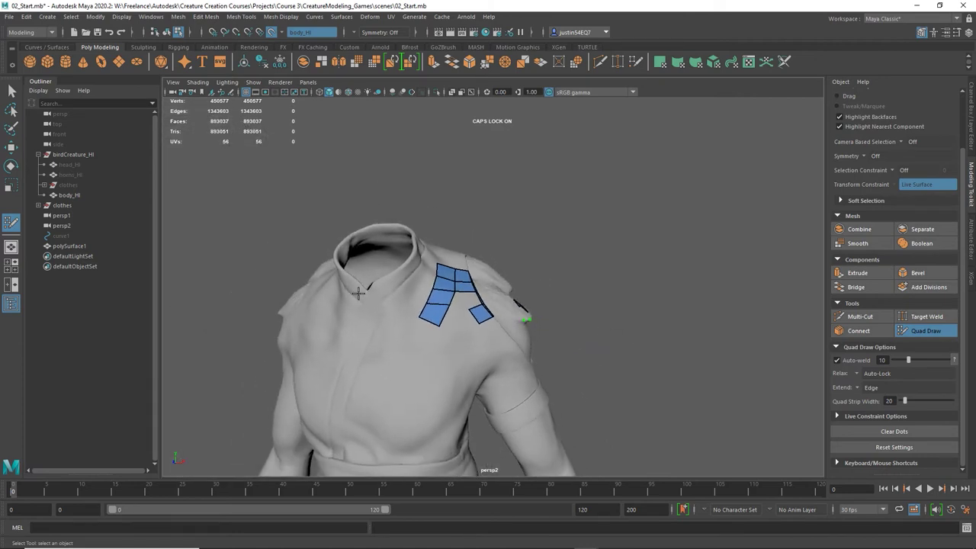
alt+drag(357, 292, 519, 410)
alt+right_drag(518, 410, 542, 382)
alt+drag(541, 381, 499, 264)
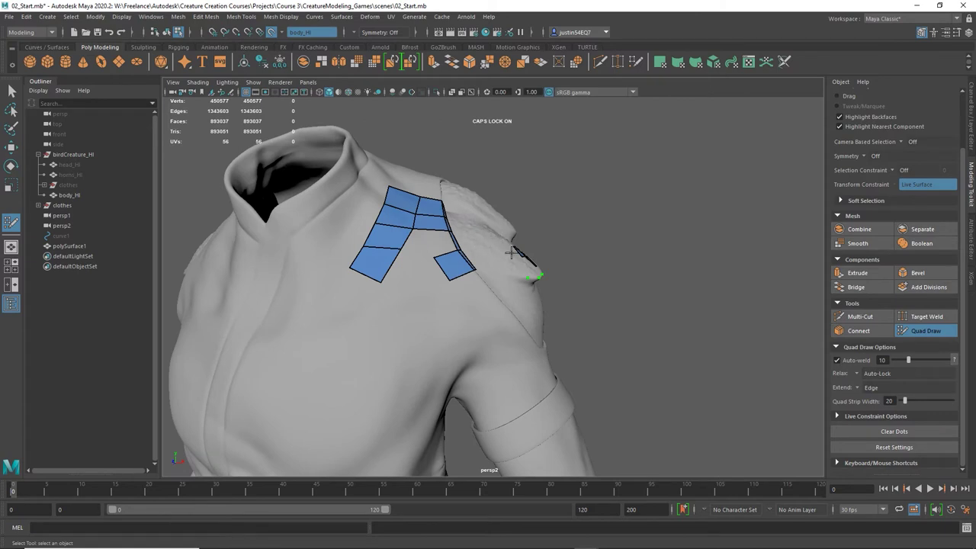
alt+right_drag(511, 219, 569, 272)
alt+drag(546, 287, 548, 331)
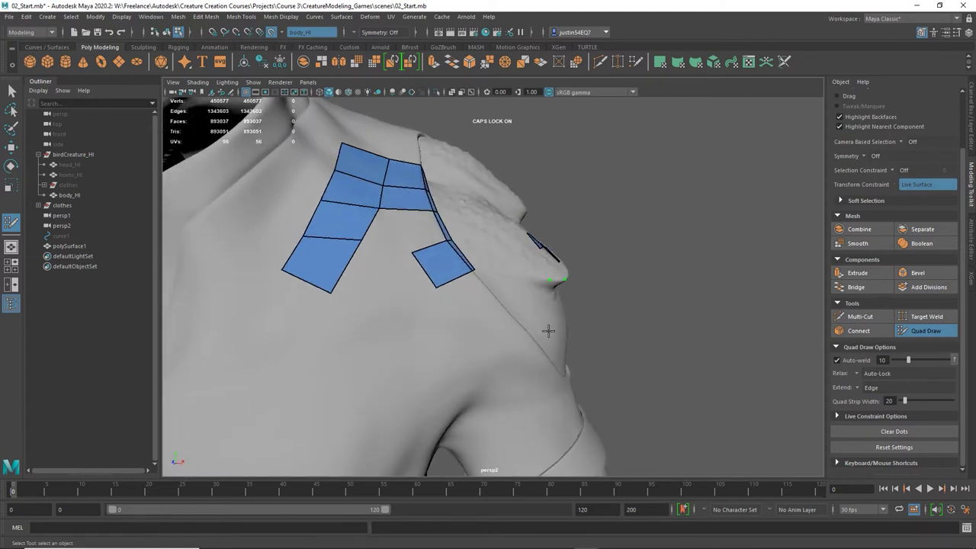
alt+right_drag(548, 330, 520, 333)
alt+drag(521, 333, 533, 333)
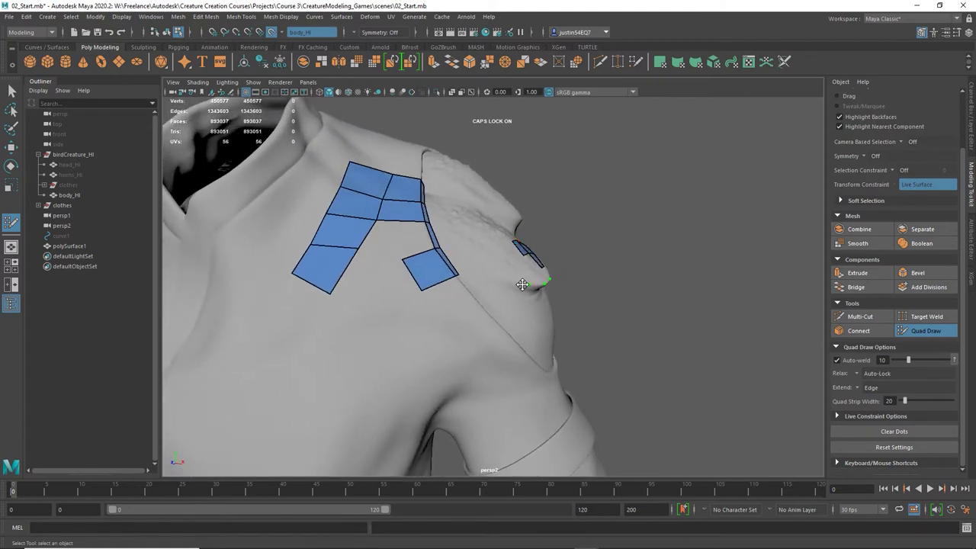
Draw a separate quad at the lower tip of the upper shoulder flap, between its rim and the crease beneath
alt+drag(556, 261, 488, 270)
alt+right_drag(487, 270, 587, 268)
alt+right_drag(483, 251, 549, 259)
alt+middle_drag(503, 211, 495, 276)
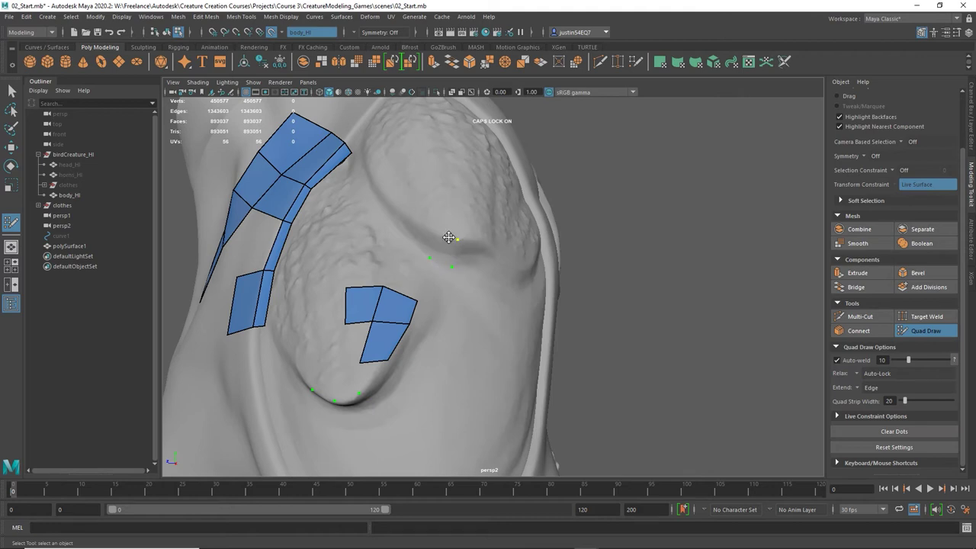
shift+click(443, 248)
alt+drag(473, 304, 568, 302)
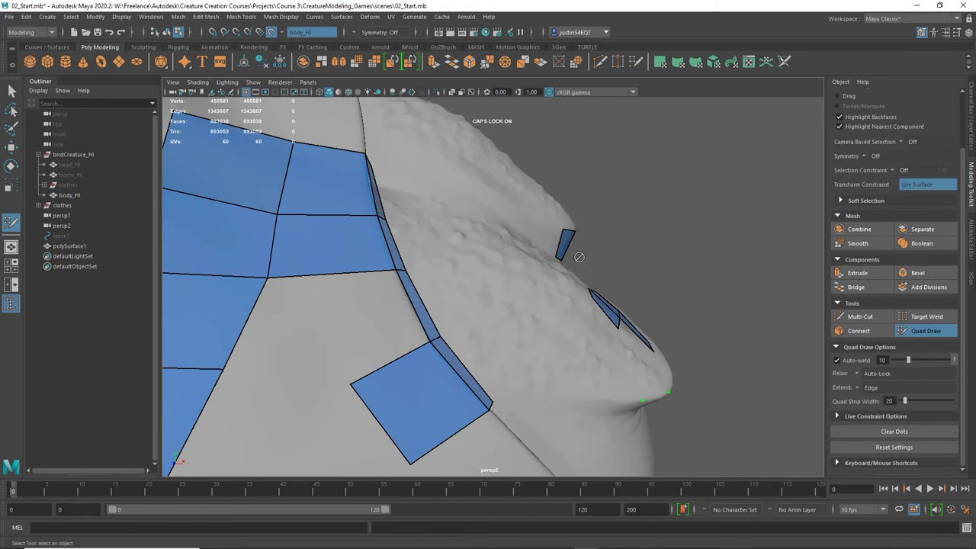
Extend the upper flap's quad with two more along its rim toward the chest, forming a three-quad strip
alt+drag(579, 257, 511, 258)
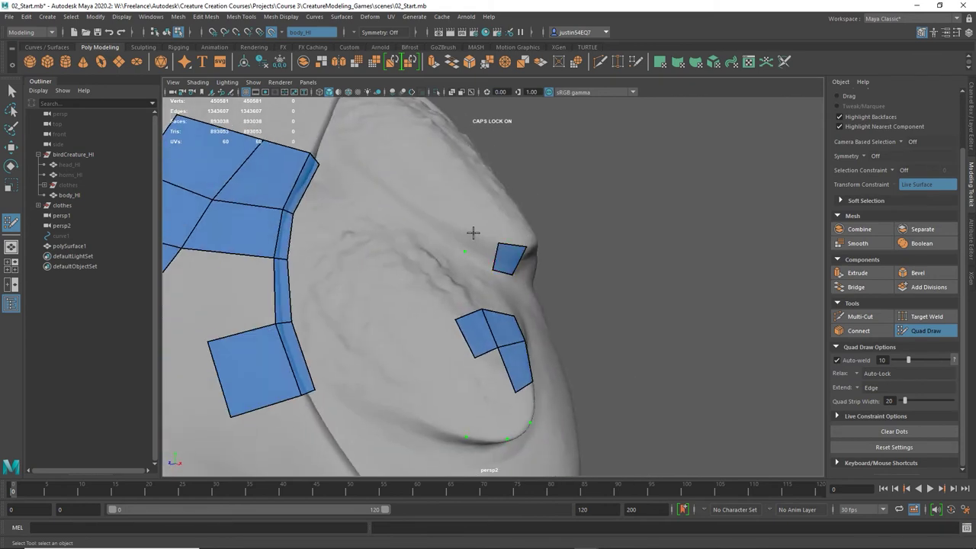
shift+click(479, 244)
alt+drag(577, 234, 478, 240)
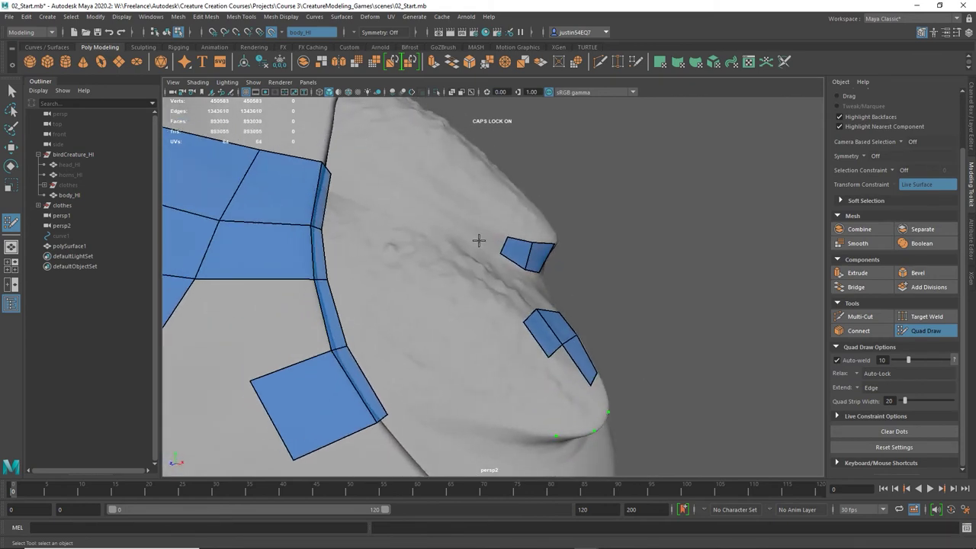
click(481, 223)
shift+click(492, 237)
scroll(492, 237, down, 5)
alt+drag(579, 324, 525, 322)
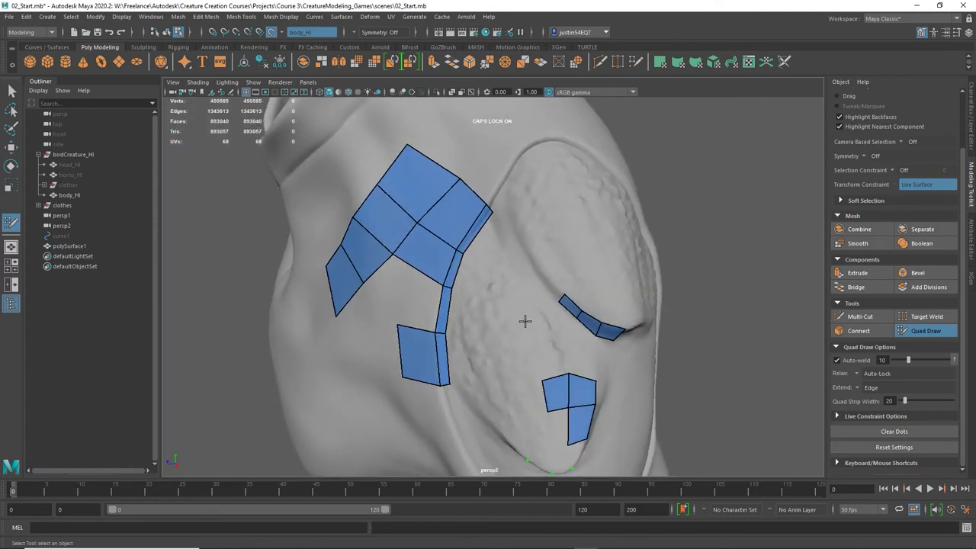
Add three quads on the flap side of the shoulder seam strip and pull the lowest one's outer corner in toward the seam
shift+click(470, 290)
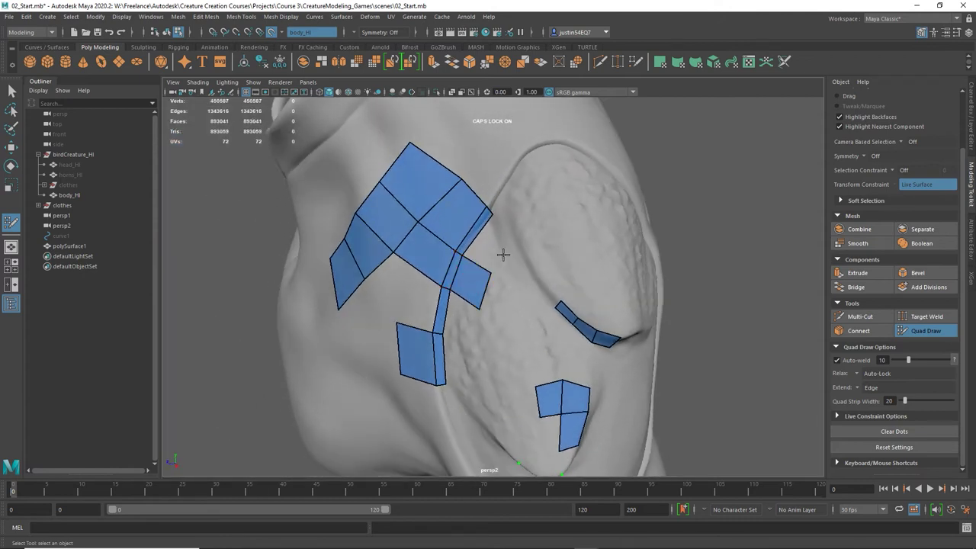
shift+click(492, 246)
alt+drag(544, 338, 544, 229)
shift+click(495, 295)
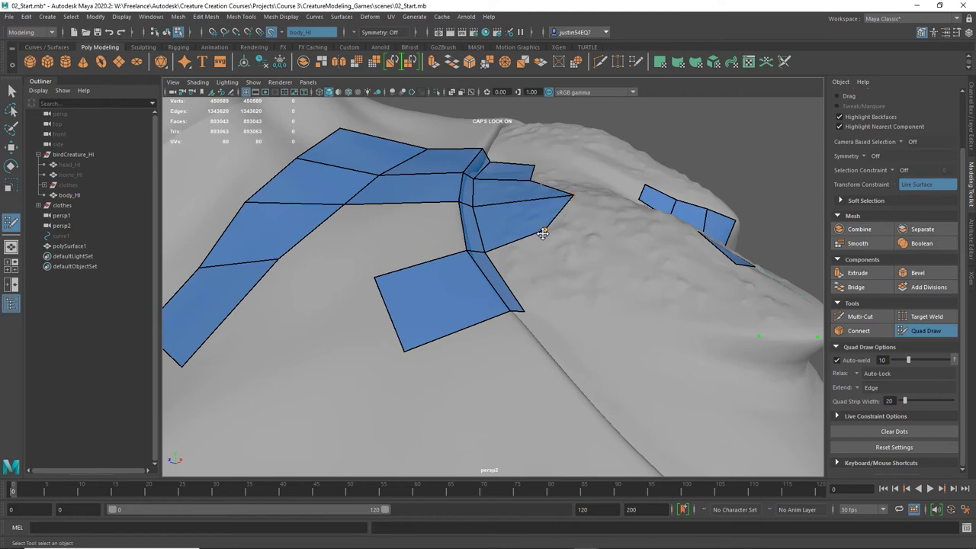
mouse_move(588, 218)
alt+mouse_down()
mouse_move(599, 230)
mouse_move(590, 226)
alt+mouse_up()
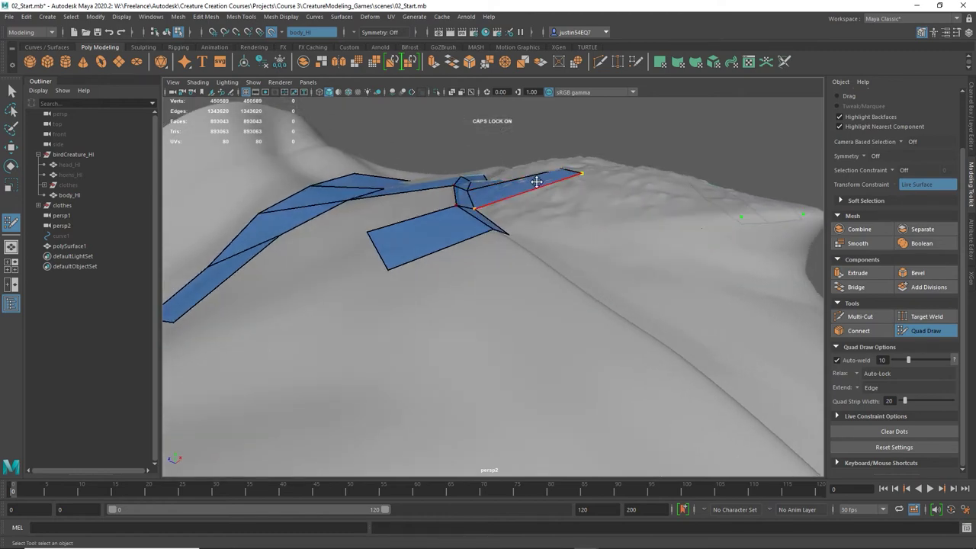
mouse_move(535, 180)
alt+mouse_down()
mouse_move(563, 235)
mouse_move(523, 234)
alt+mouse_up()
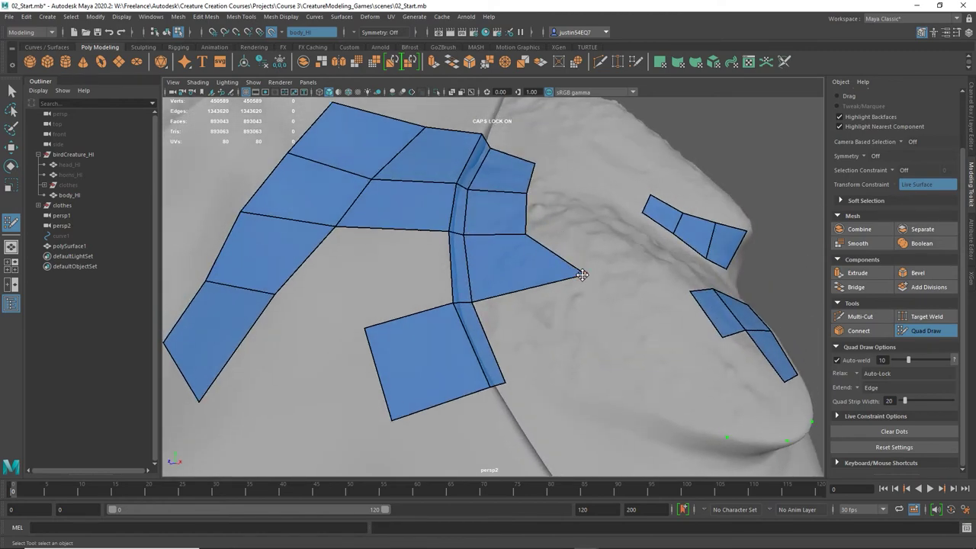
mouse_move(582, 275)
mouse_down()
mouse_move(529, 283)
mouse_move(549, 279)
mouse_move(519, 290)
mouse_move(494, 328)
mouse_move(523, 298)
mouse_move(498, 301)
mouse_up()
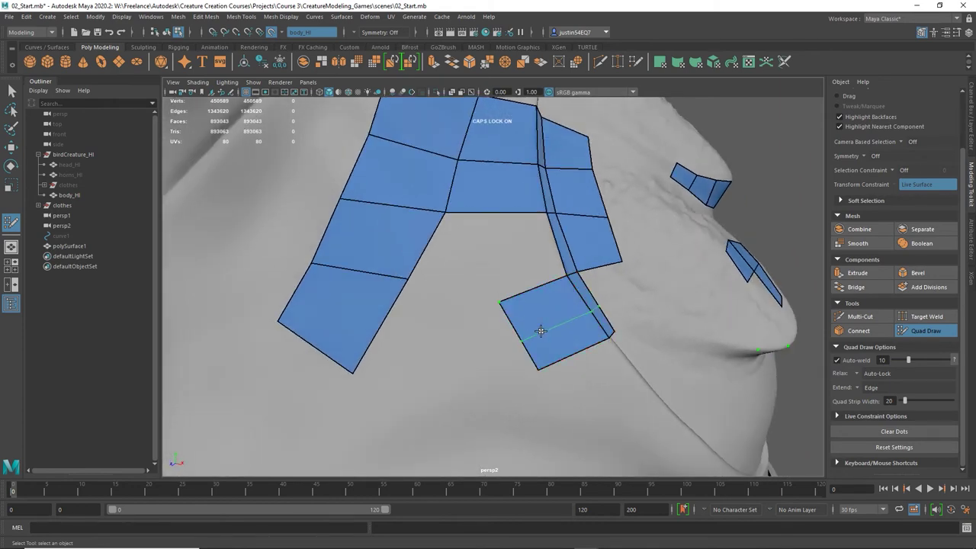
Fill the gap between the chest patch and the separate quad beside the shoulder seam with one quad
alt+right_drag(514, 325, 435, 303)
alt+drag(435, 302, 492, 225)
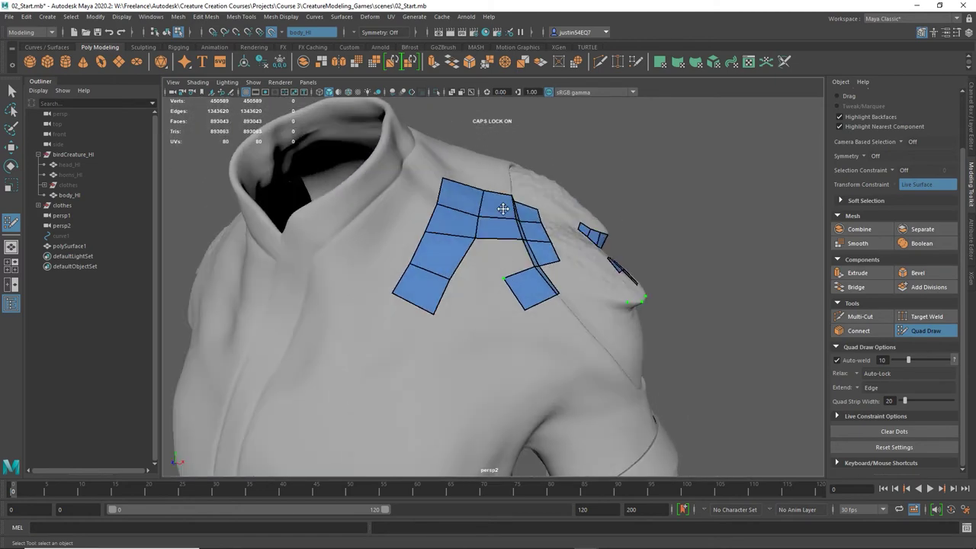
alt+drag(521, 290, 496, 302)
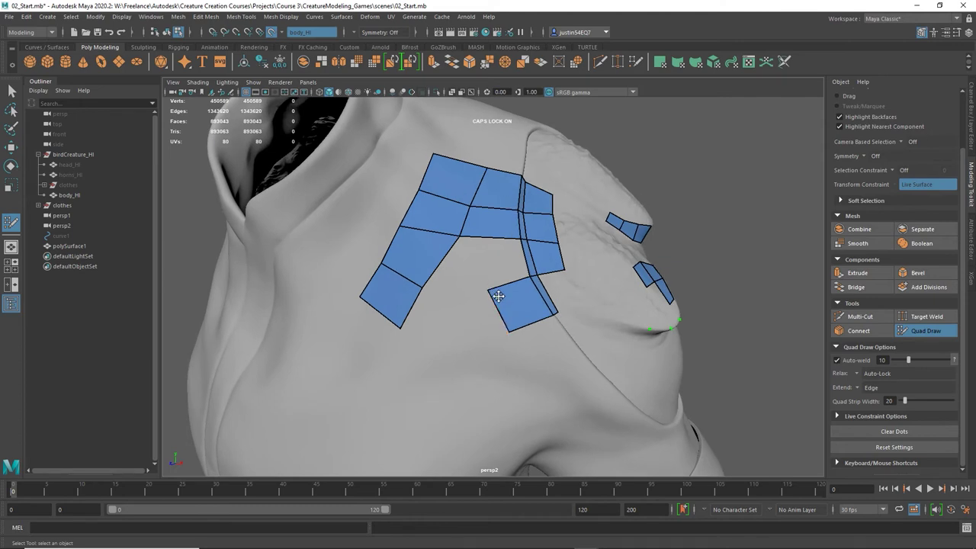
alt+right_drag(483, 286, 536, 327)
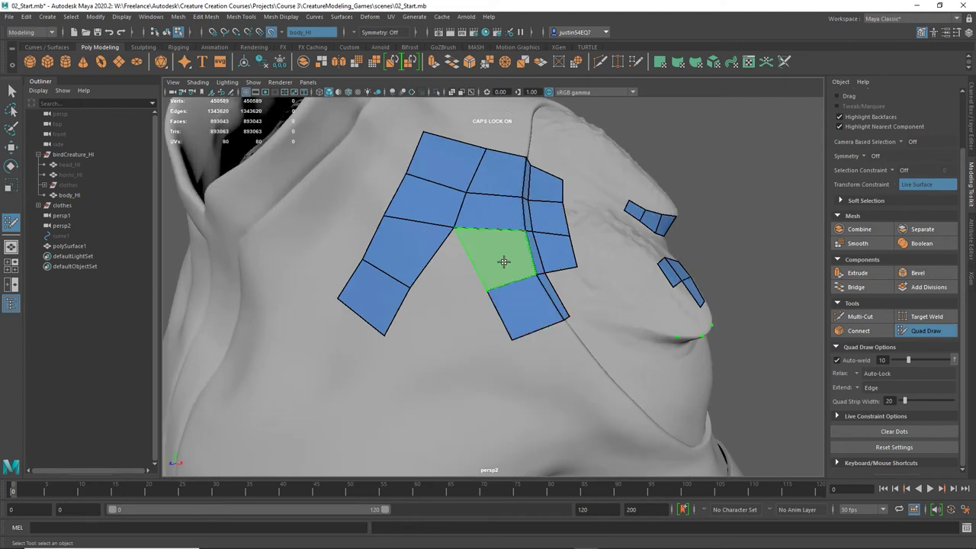
shift+click(503, 262)
alt+drag(529, 386, 447, 276)
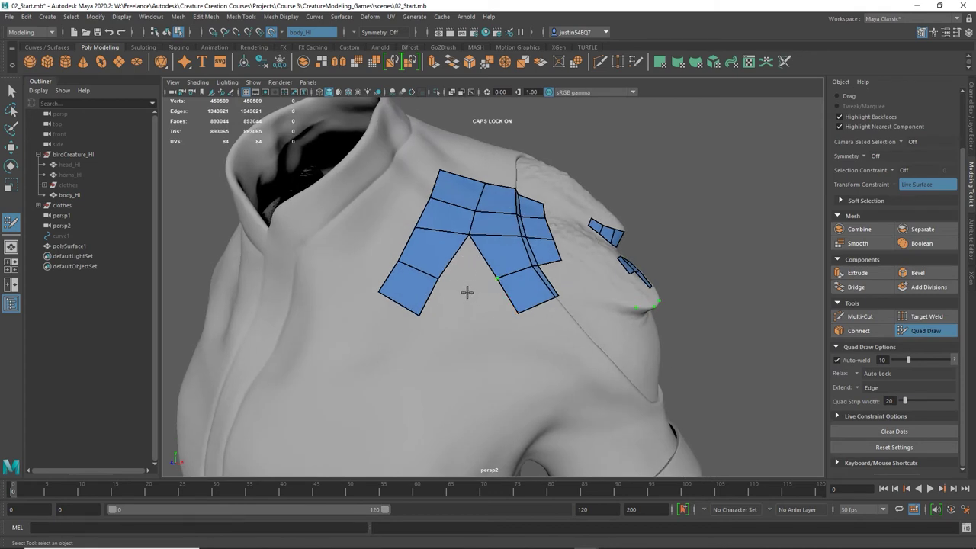
click(460, 335)
shift+click(446, 317)
shift+click(494, 305)
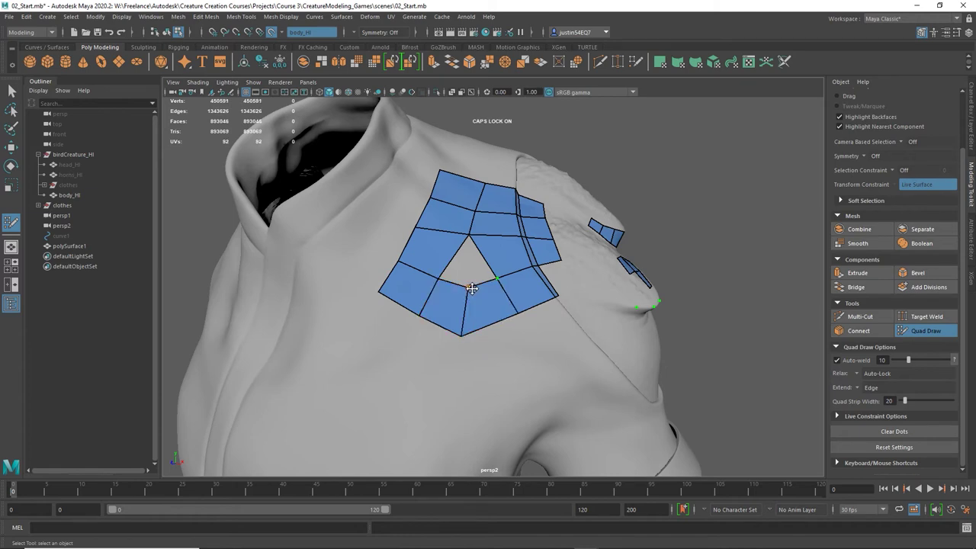
alt+drag(489, 263, 466, 276)
shift+click(488, 255)
ctrl+shift+click(467, 275)
alt+drag(499, 309, 479, 315)
ctrl+shift+click(509, 302)
ctrl+shift+click(474, 305)
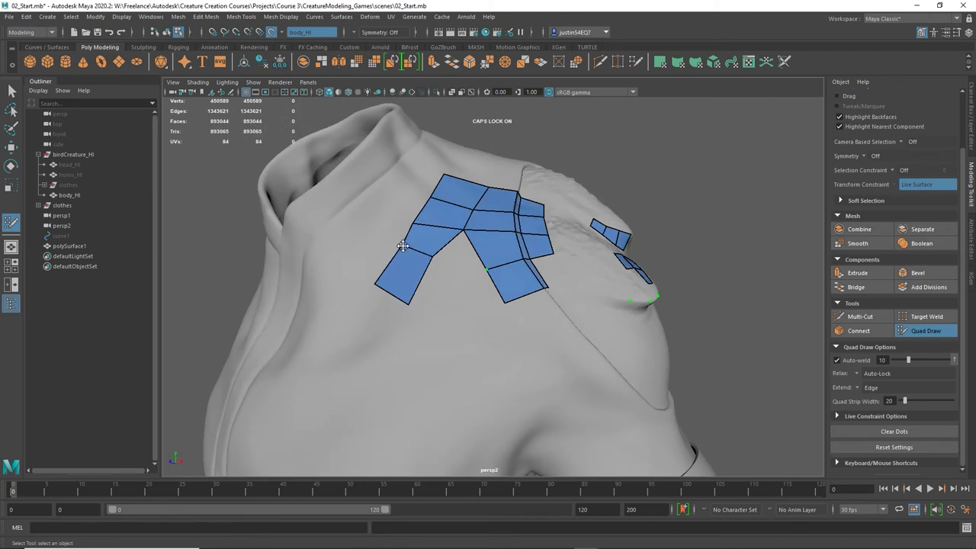
Fill a quad in the notch between the two chest strips and add another directly below it
shift+click(459, 263)
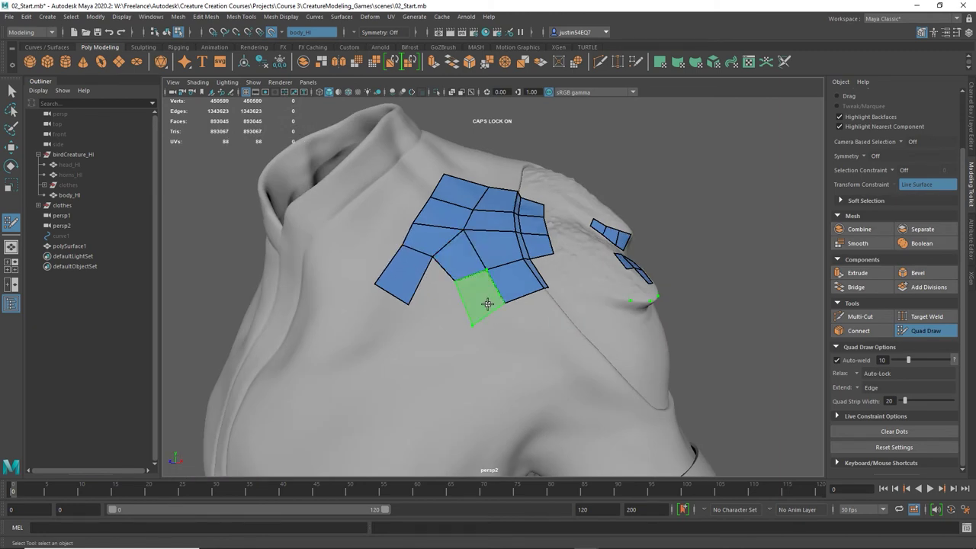
shift+click(482, 305)
alt+drag(538, 333, 537, 352)
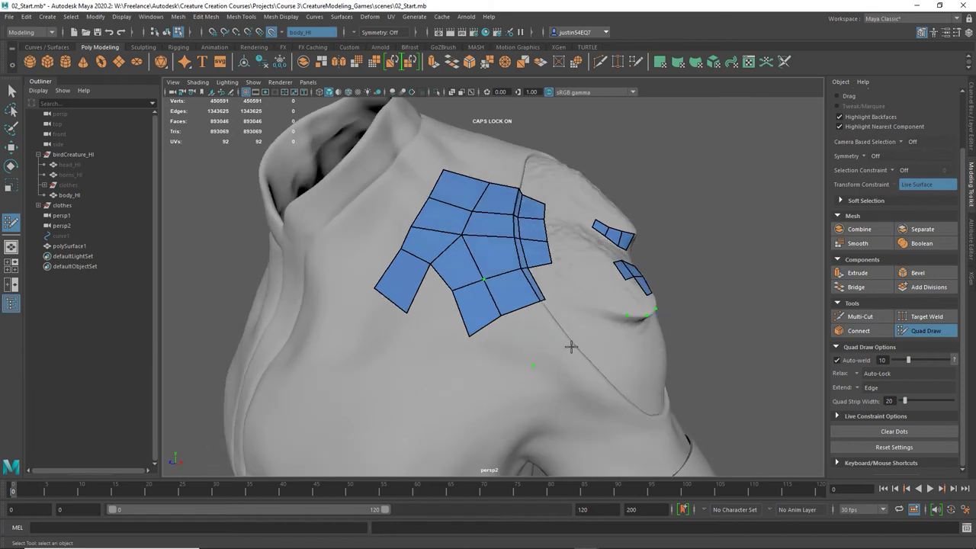
Continue the chest patch with two quads down along the shoulder seam and one beside them on the chest side
shift+click(533, 340)
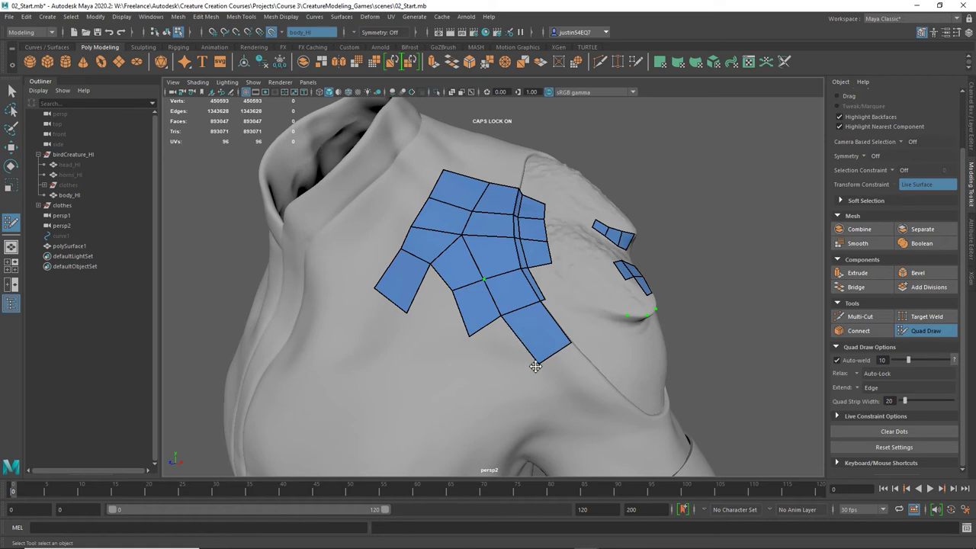
alt+drag(536, 366, 574, 359)
shift+click(565, 358)
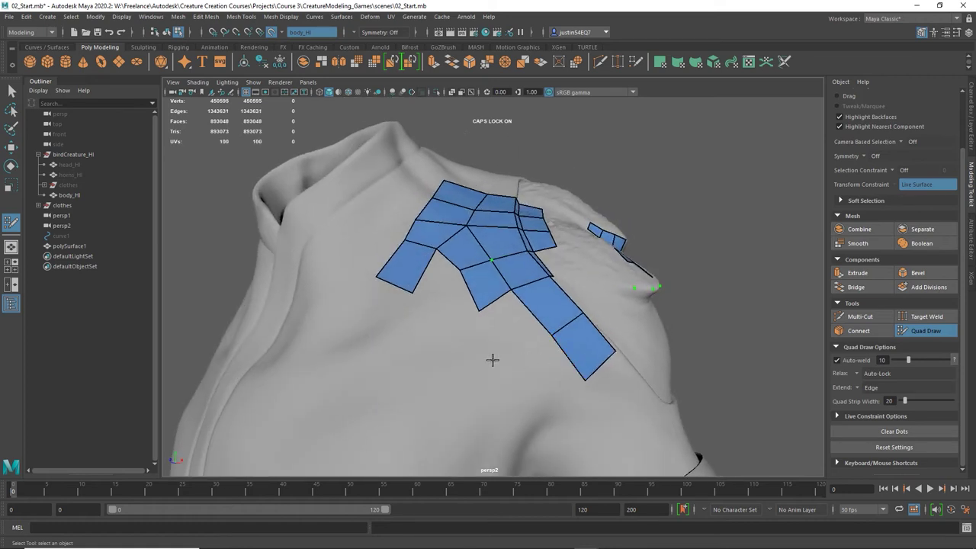
shift+click(512, 334)
mouse_move(512, 331)
alt+mouse_down()
mouse_move(516, 348)
mouse_move(381, 235)
mouse_move(380, 199)
alt+mouse_up()
Draw a quad at the base of the collar and join it to the chest patch with two more quads
key(q)
key(y)
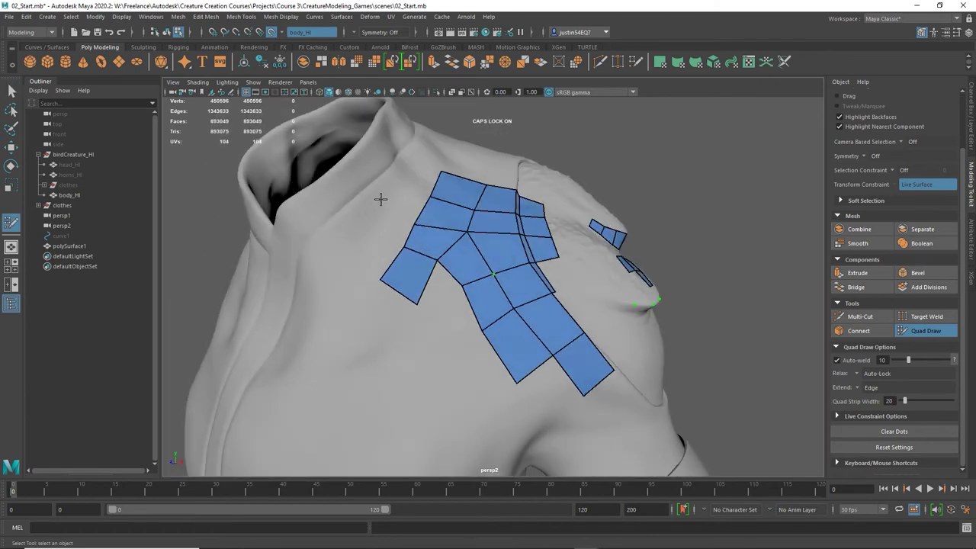
alt+drag(354, 157, 346, 164)
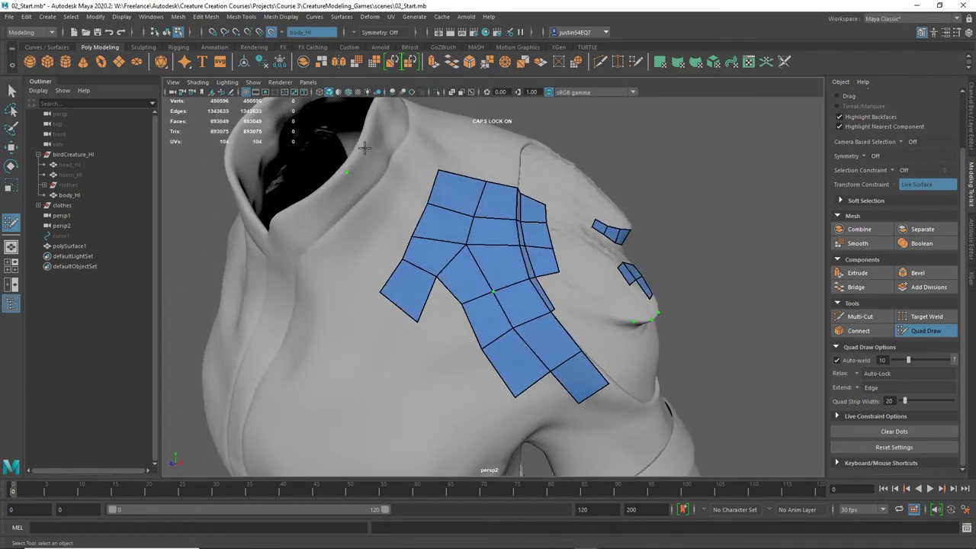
shift+click(381, 188)
alt+drag(384, 190, 411, 188)
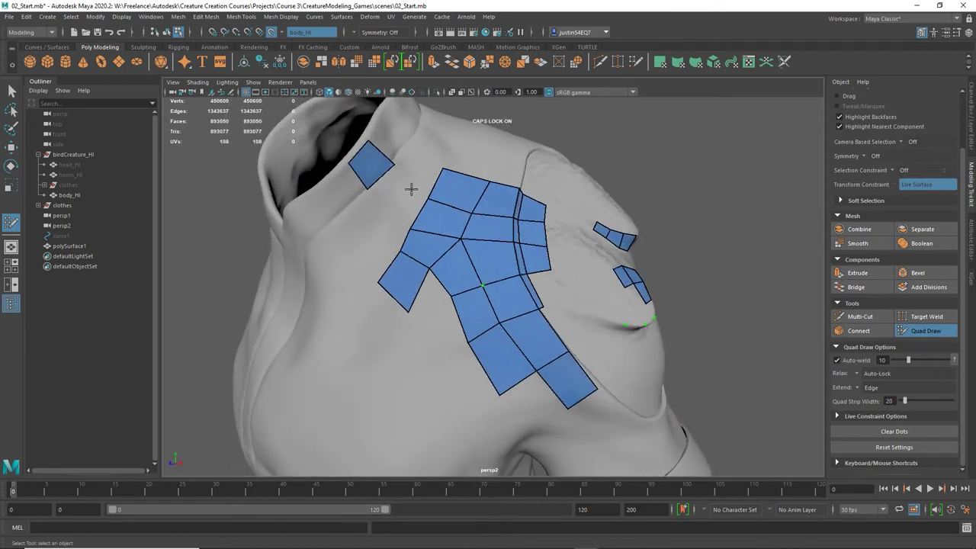
shift+click(407, 207)
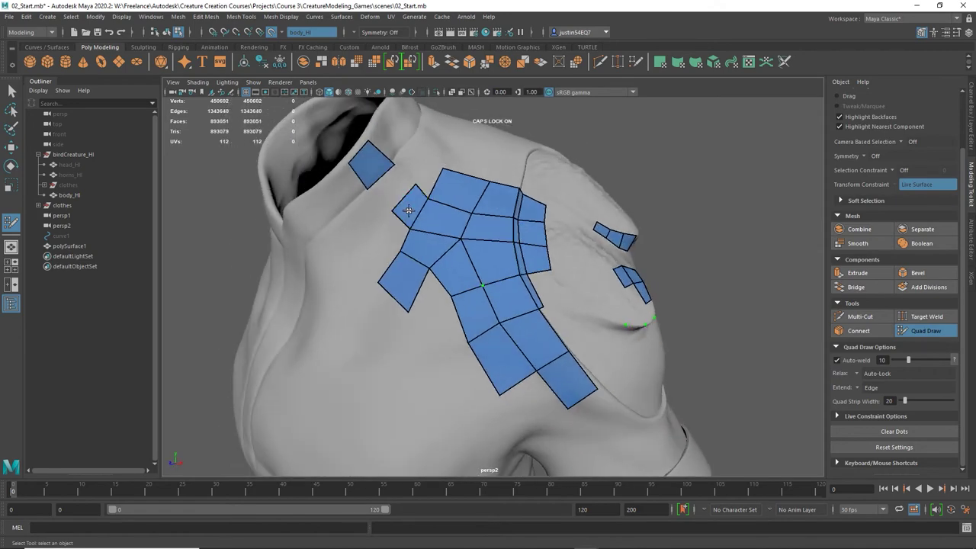
shift+click(388, 192)
alt+drag(418, 220, 425, 185)
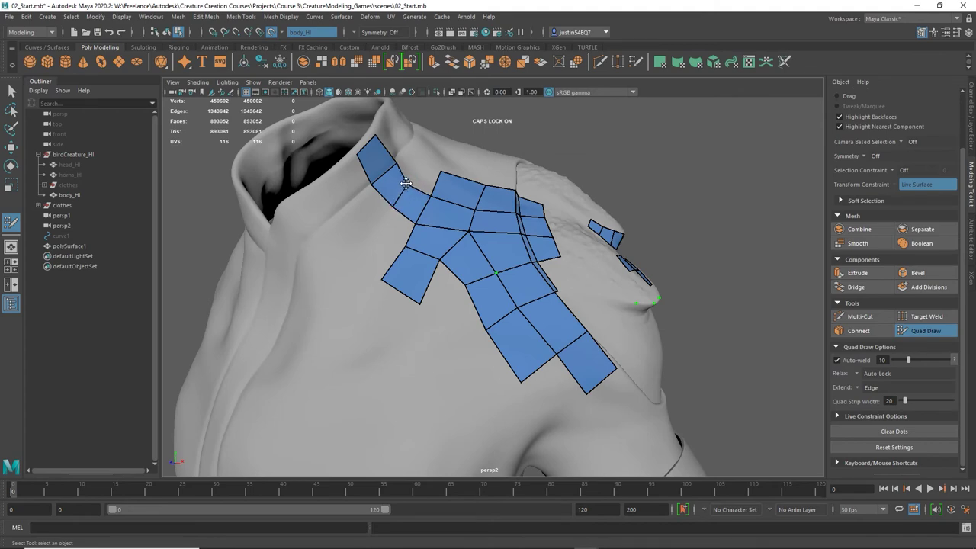
Add two quads on the inner chest side, between the collar strip and the end of the inner chest strip
alt+drag(409, 183, 518, 323)
mouse_move(546, 202)
alt+mouse_down()
mouse_move(474, 267)
mouse_move(426, 259)
mouse_move(476, 265)
mouse_move(460, 246)
alt+mouse_up()
shift+click(460, 245)
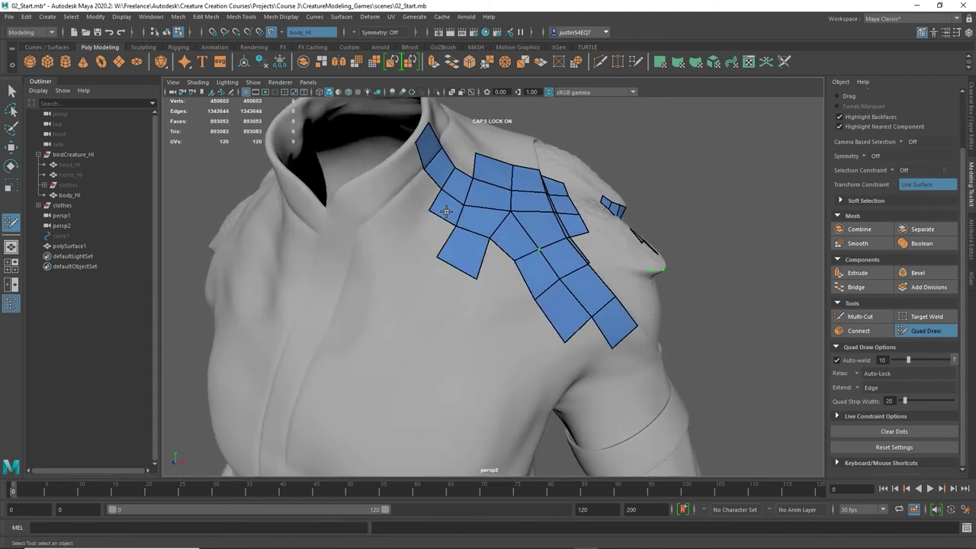
shift+click(418, 248)
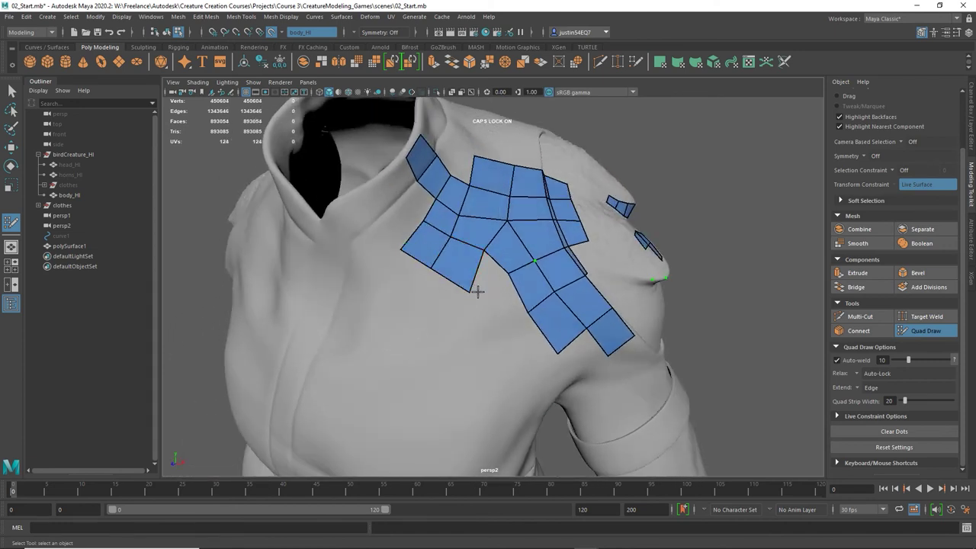
alt+drag(418, 248, 441, 272)
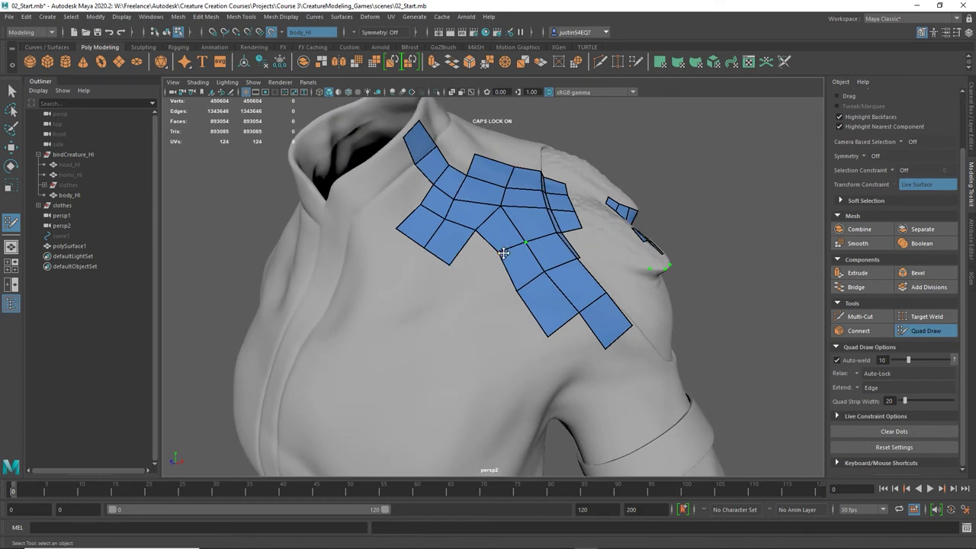
Fill three quads along the chest patch's lower edge, from the inner strip's end down toward the armpit
shift+click(475, 266)
mouse_move(503, 303)
alt+mouse_down()
mouse_move(505, 316)
mouse_move(523, 305)
mouse_move(506, 271)
mouse_move(479, 279)
alt+mouse_up()
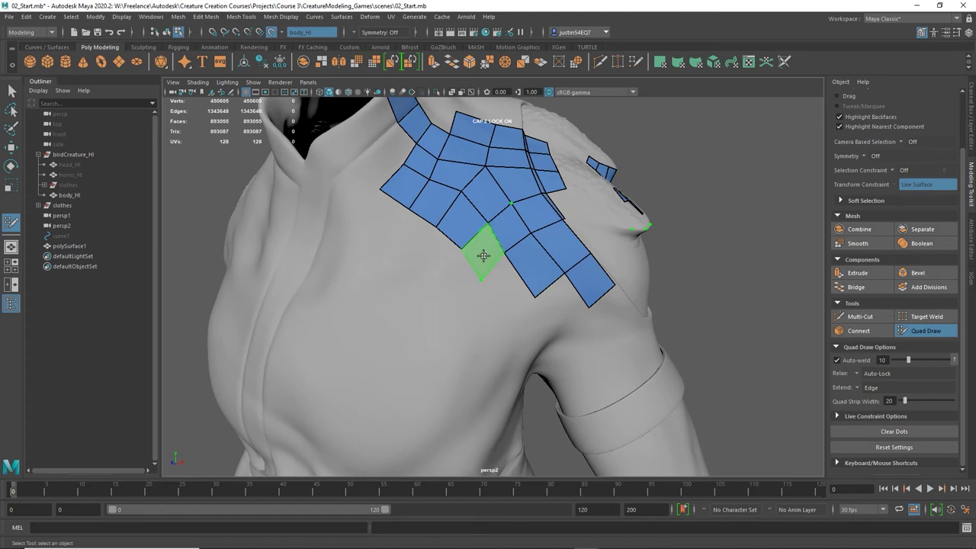
shift+click(482, 252)
shift+click(503, 294)
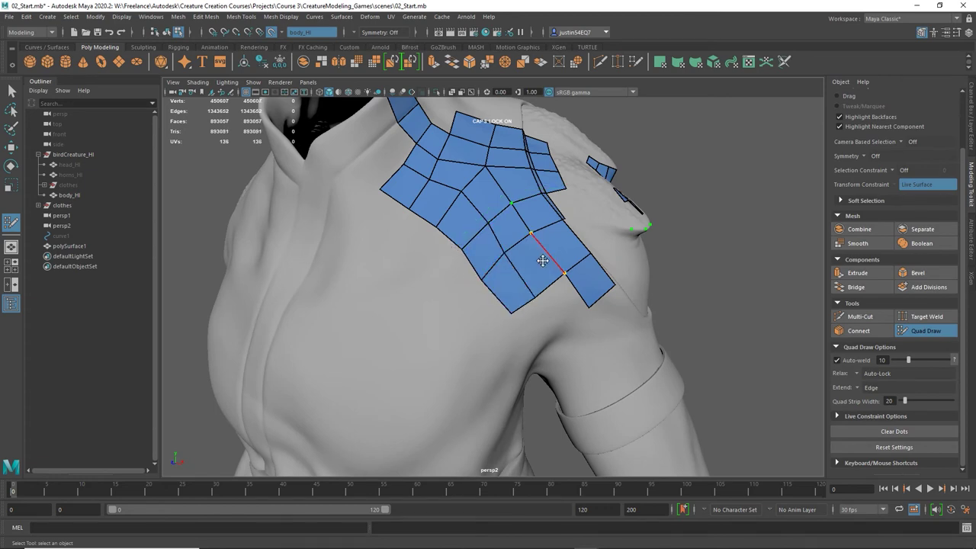
Reposition the vertices along the chest patch's lower end and insert an edge loop across its long quads
alt+drag(495, 235, 492, 316)
drag(547, 271, 561, 285)
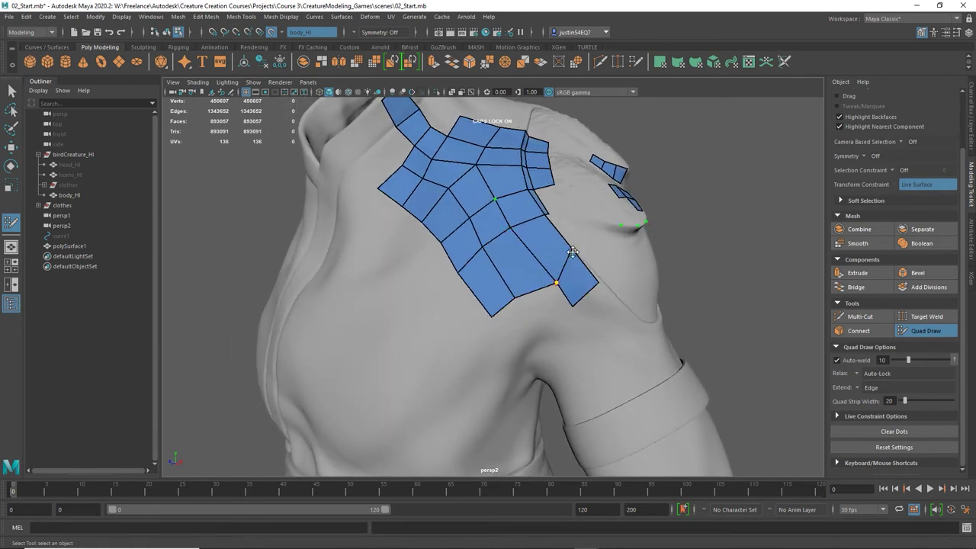
drag(572, 249, 581, 260)
drag(515, 298, 495, 324)
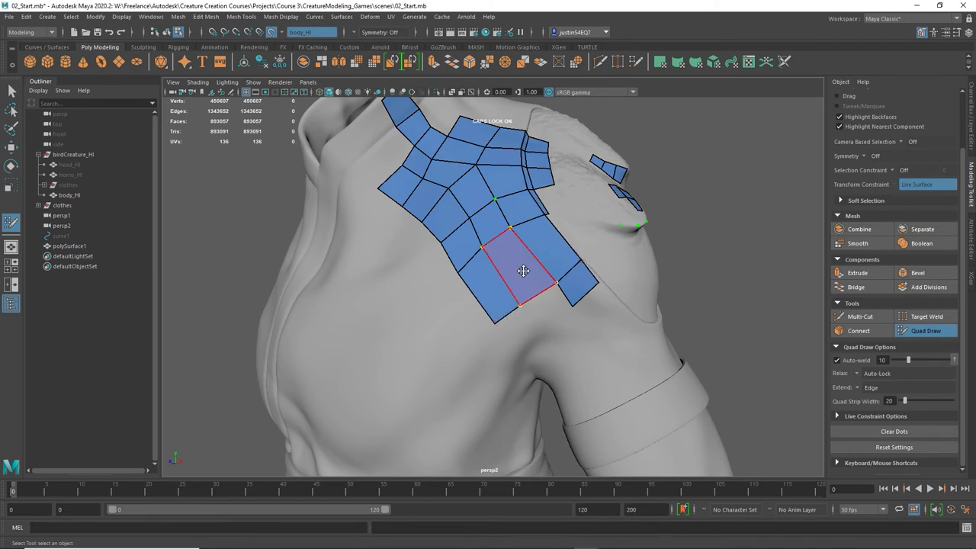
key(ctrl)
ctrl+click(523, 266)
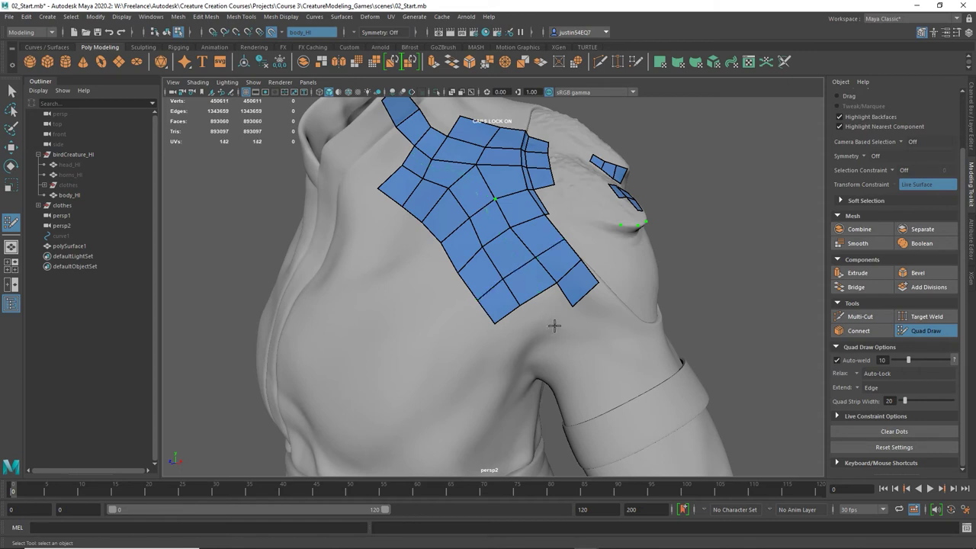
Extend the chest patch's inner border edge downward into two quads beside the lower end
mouse_move(555, 322)
alt+mouse_down()
mouse_move(529, 290)
mouse_move(534, 299)
mouse_move(464, 254)
alt+mouse_up()
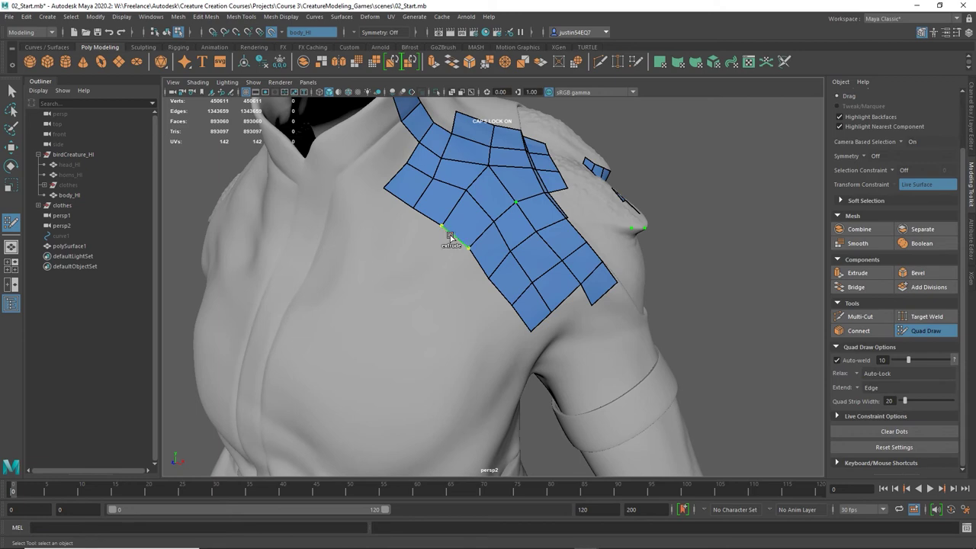
mouse_move(454, 239)
mouse_down()
mouse_move(436, 262)
mouse_move(461, 296)
mouse_up()
alt+drag(481, 332, 423, 305)
alt+right_drag(423, 305, 514, 300)
alt+drag(514, 300, 537, 295)
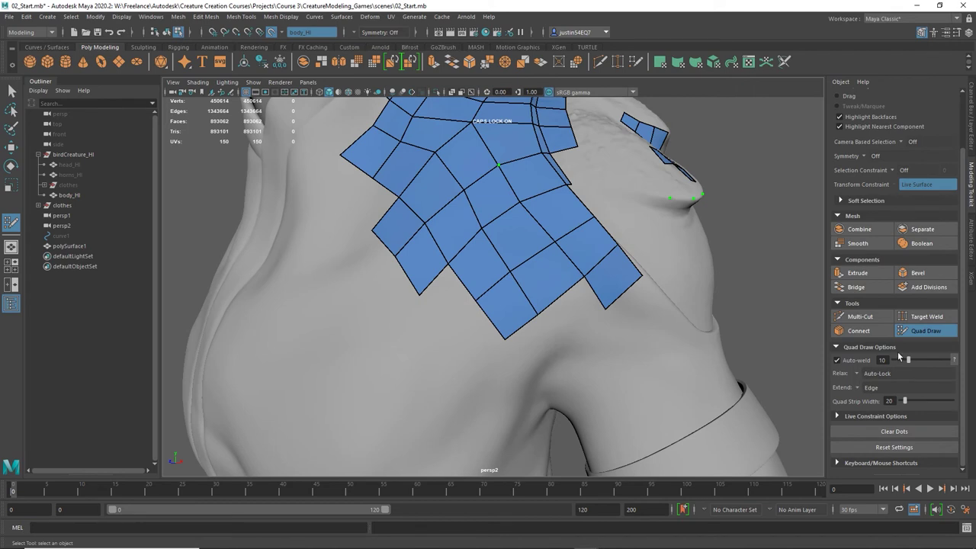
Expand the Quad Draw keyboard and mouse shortcut list and review the commands
click(875, 463)
scroll(920, 404, down, 5)
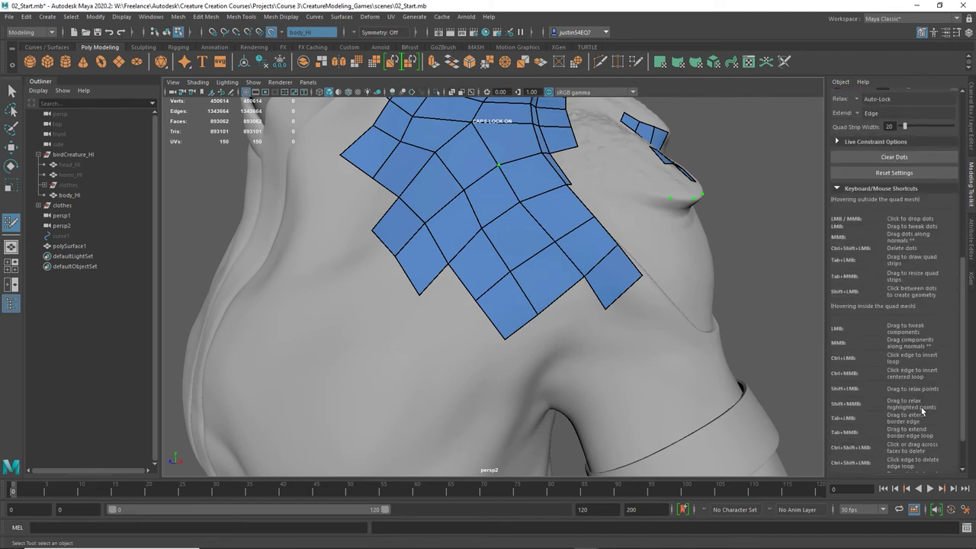
scroll(921, 407, down, 2)
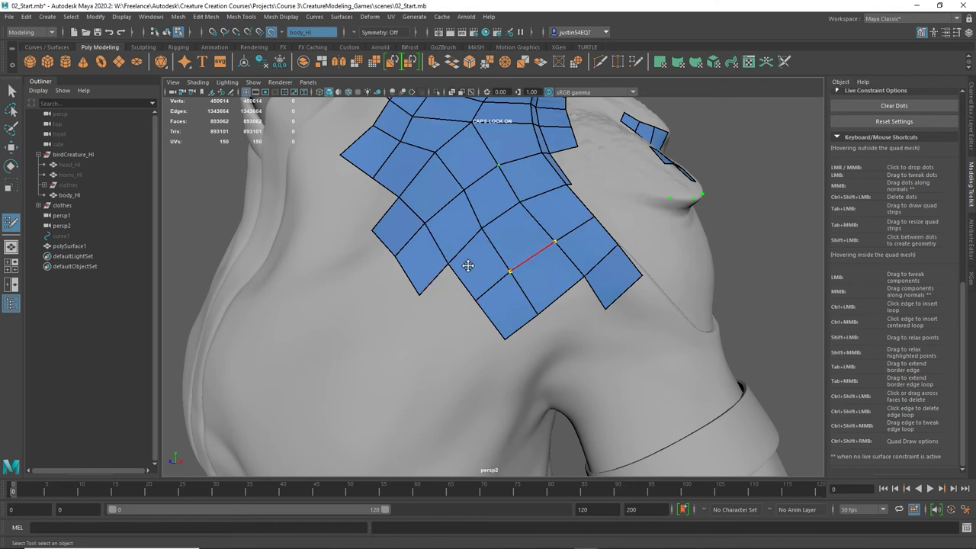
Fill a row of quads along the base of the collar toward the front opening, joined to the chest patch
alt+drag(371, 276, 369, 168)
drag(409, 197, 403, 197)
drag(398, 142, 361, 202)
click(368, 209)
shift+click(391, 216)
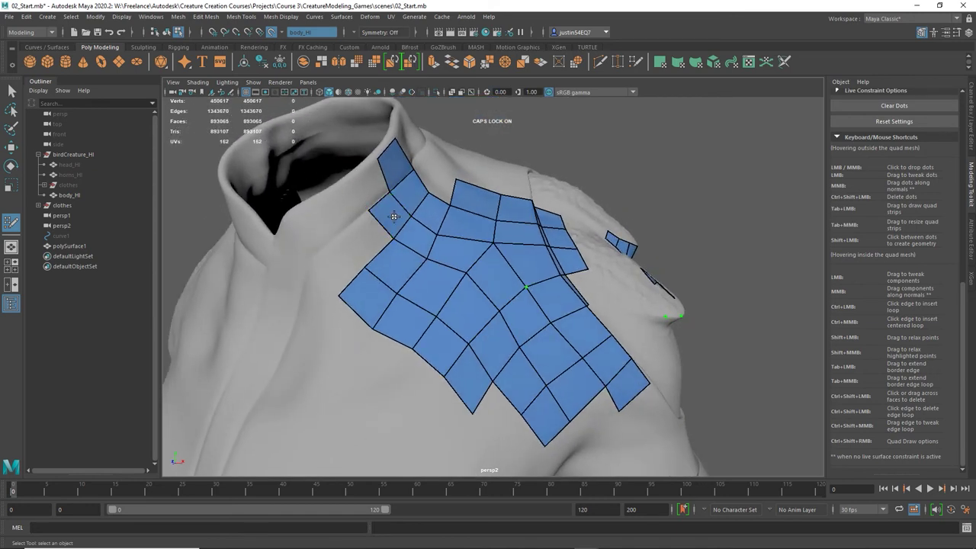
click(345, 234)
shift+click(361, 242)
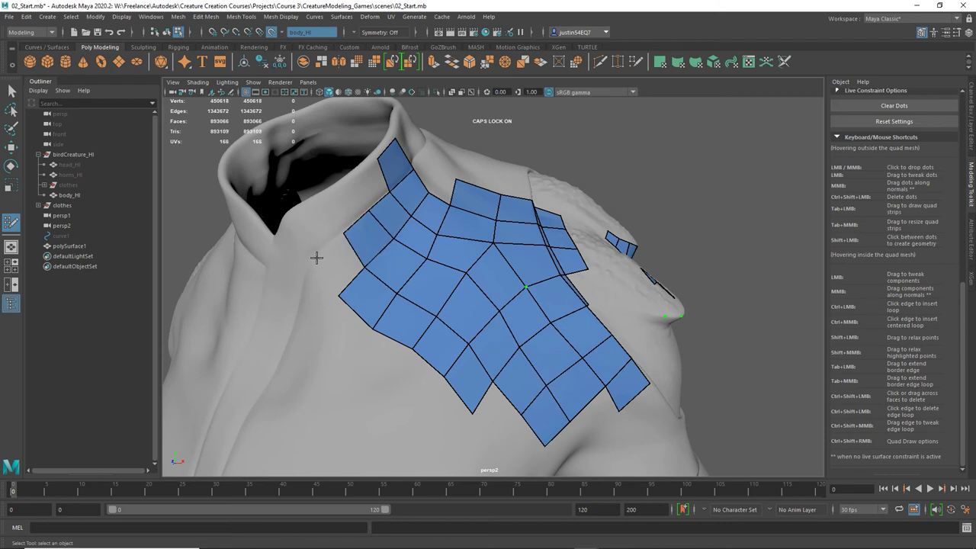
click(316, 257)
shift+click(336, 261)
alt+drag(416, 237, 388, 228)
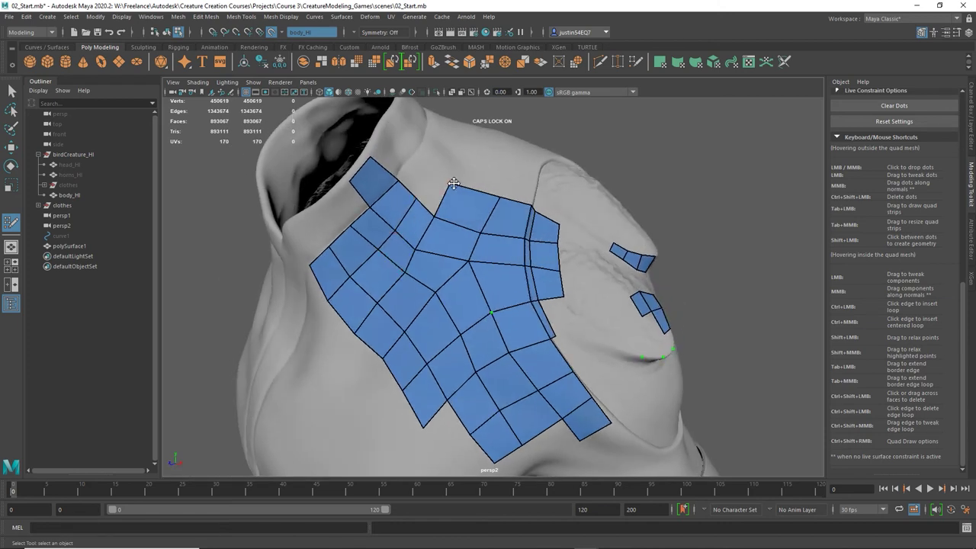
Move the border vertex beside the gap near the collar and relax the quads in the middle of the patch
mouse_move(452, 183)
mouse_down()
mouse_move(460, 191)
mouse_move(426, 245)
mouse_up()
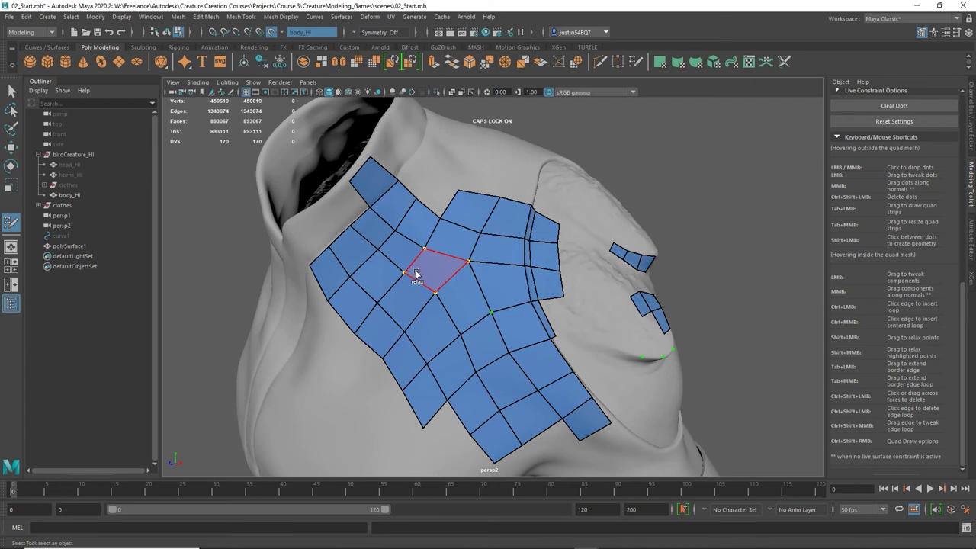
mouse_move(416, 274)
shift+mouse_down()
mouse_move(420, 253)
mouse_move(387, 237)
mouse_move(431, 264)
mouse_move(466, 242)
shift+mouse_up()
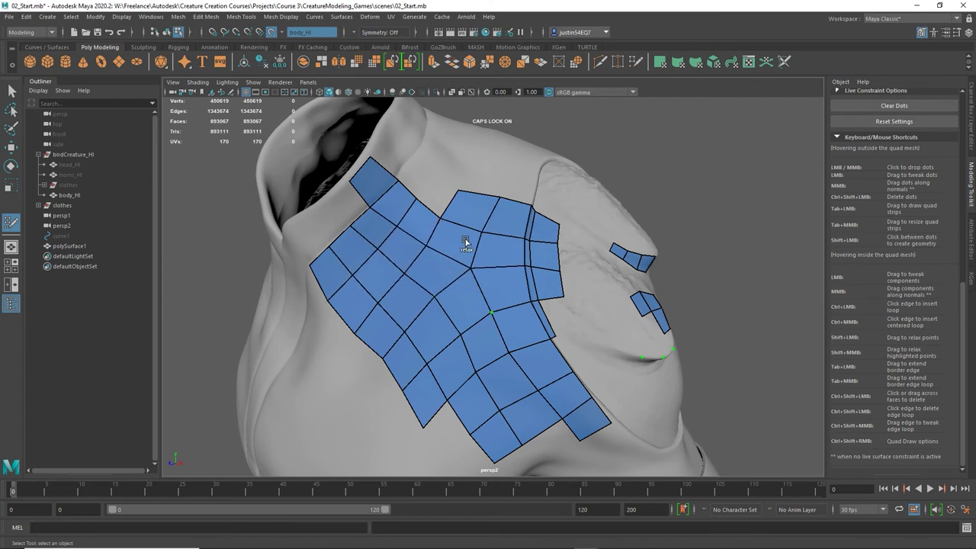
alt+drag(459, 295, 450, 282)
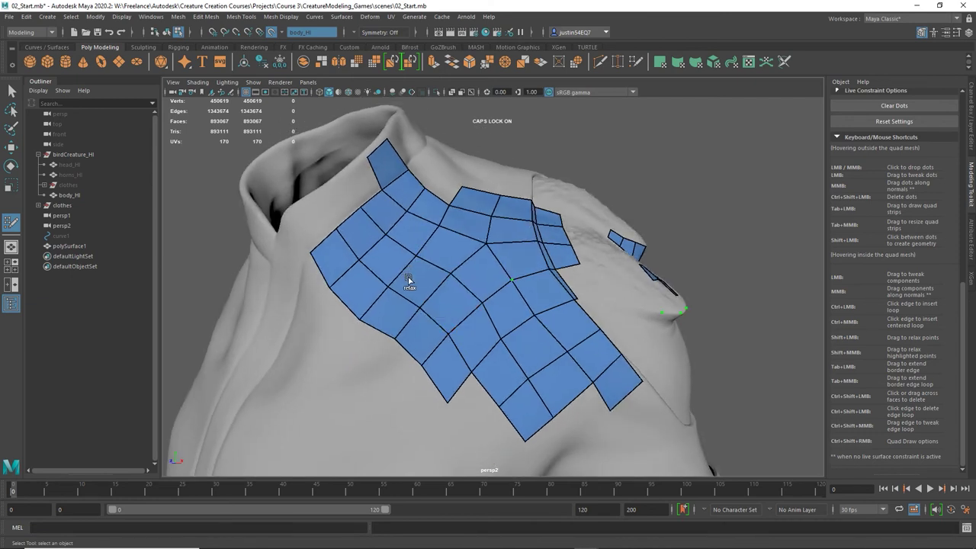
Fill the gap between the collar strip and shoulder patch with quads, then continue them over the shoulder top
alt+drag(516, 311, 420, 202)
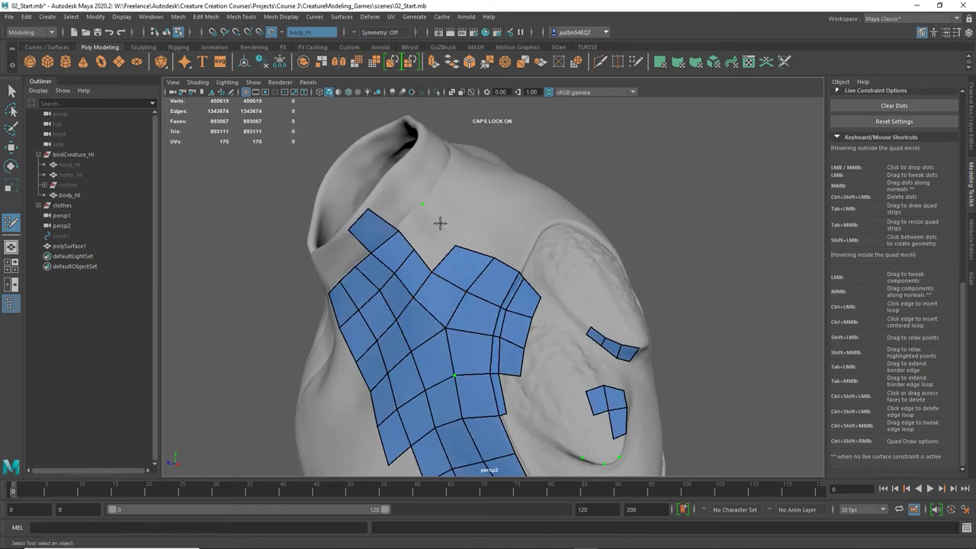
click(474, 225)
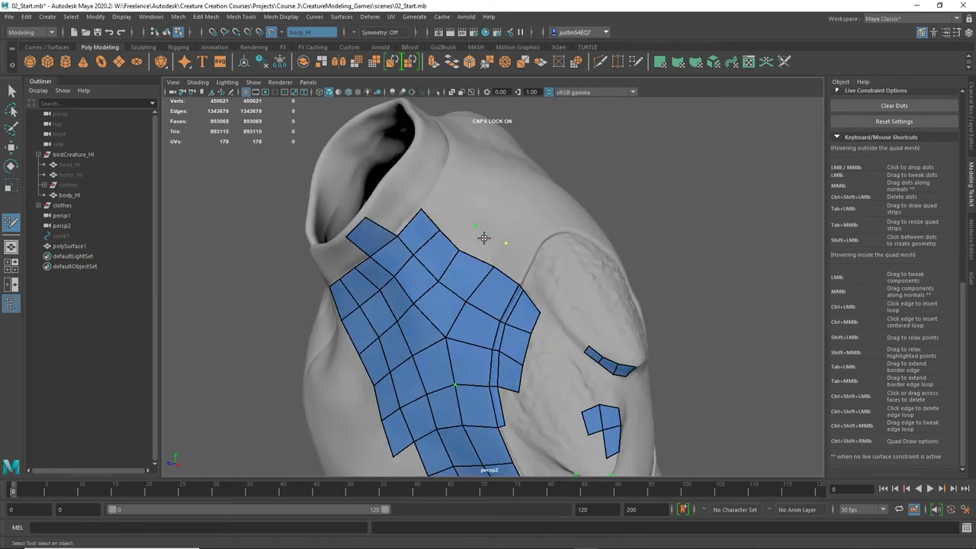
shift+click(483, 238)
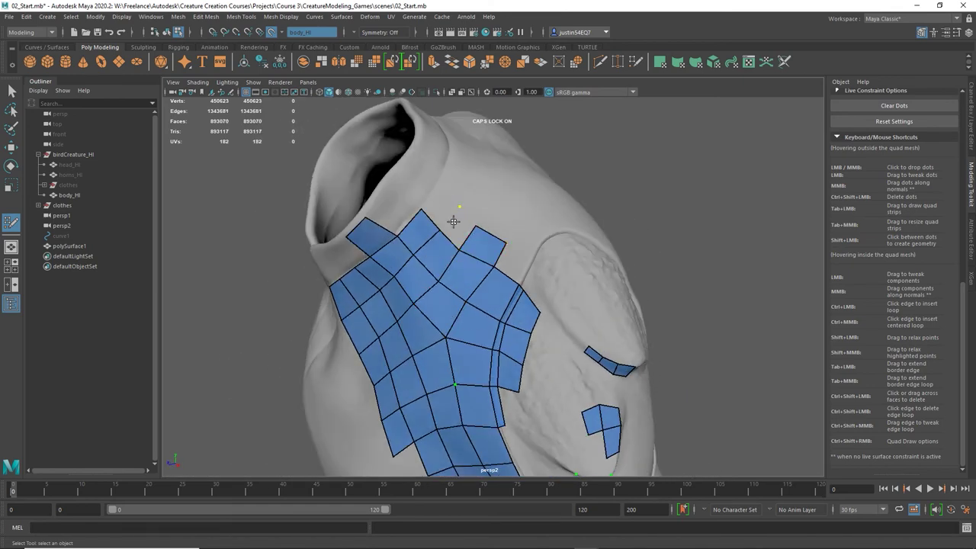
shift+click(453, 221)
click(437, 181)
shift+click(440, 213)
Add two more quads on the shoulder top to complete the row reaching the collar
alt+drag(432, 309, 395, 175)
click(403, 176)
shift+click(397, 202)
click(442, 154)
shift+click(441, 177)
Add three quads below the chest patch's lower border and adjust their vertices to follow the chest
alt+drag(468, 338, 477, 266)
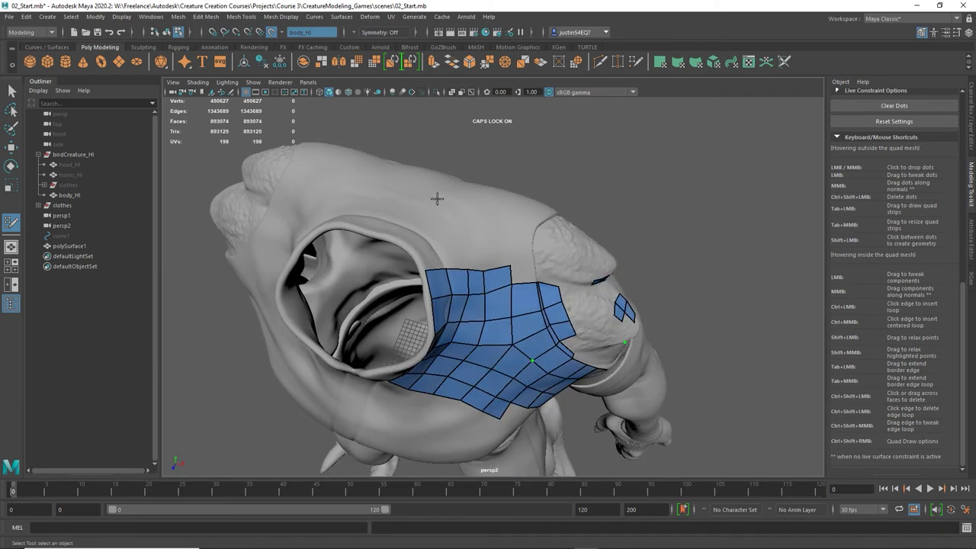
alt+drag(430, 324, 446, 173)
alt+drag(505, 332, 338, 244)
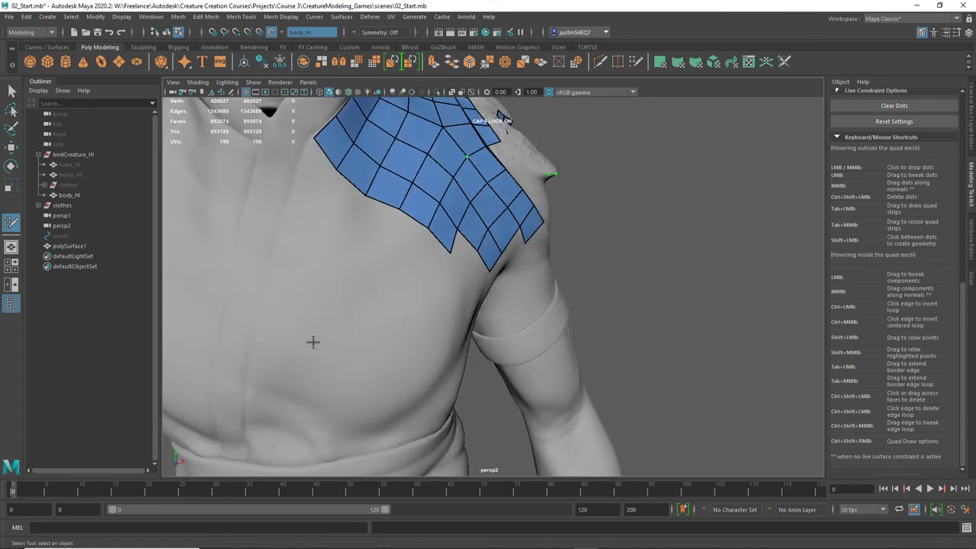
alt+drag(312, 342, 349, 293)
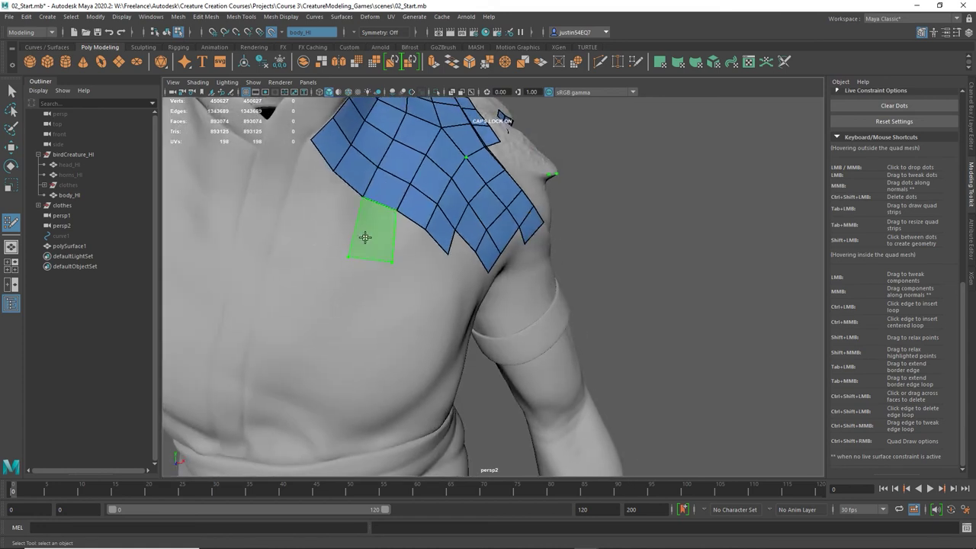
shift+click(364, 237)
shift+click(407, 254)
alt+drag(436, 289, 407, 270)
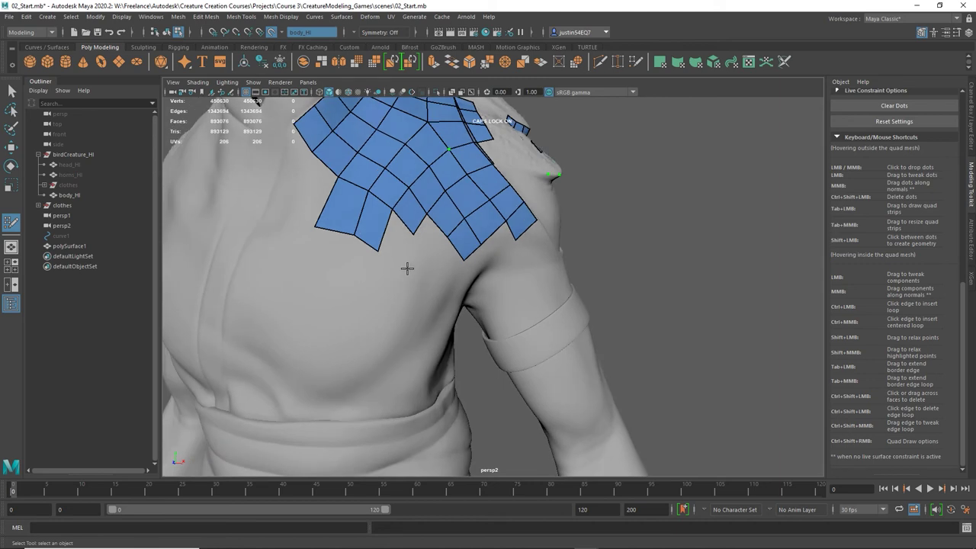
shift+click(387, 252)
drag(391, 210, 393, 218)
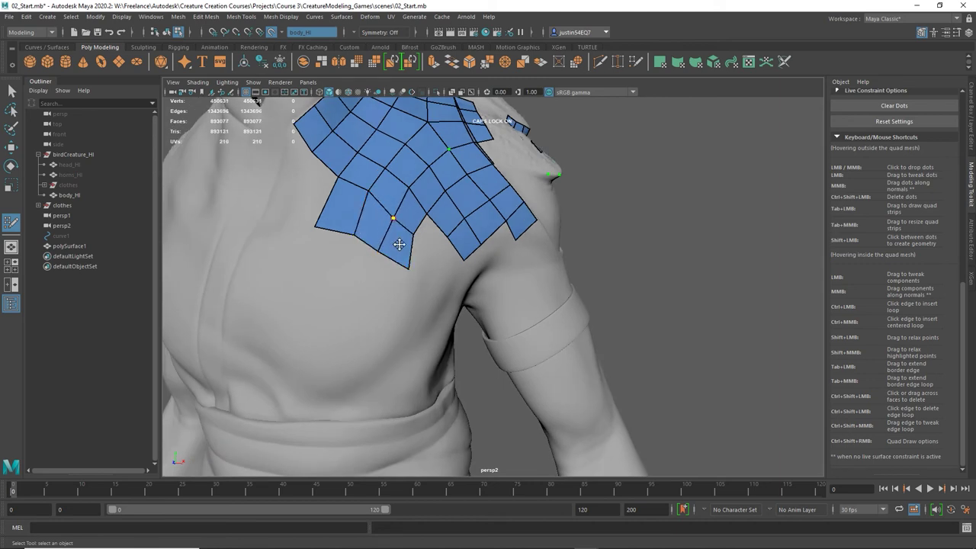
mouse_move(408, 267)
mouse_down()
mouse_move(409, 300)
mouse_move(342, 324)
mouse_move(403, 316)
mouse_move(467, 330)
mouse_up()
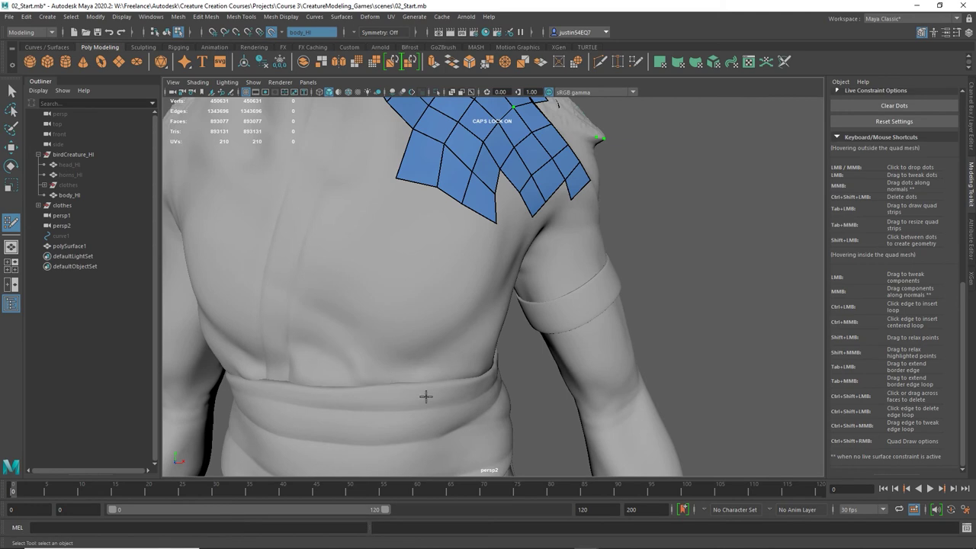
Draw a strip of four quads on the belly along the upper edge of the waistband
mouse_move(425, 396)
alt+mouse_down()
mouse_move(414, 388)
mouse_move(426, 355)
mouse_move(400, 365)
mouse_move(378, 355)
alt+mouse_up()
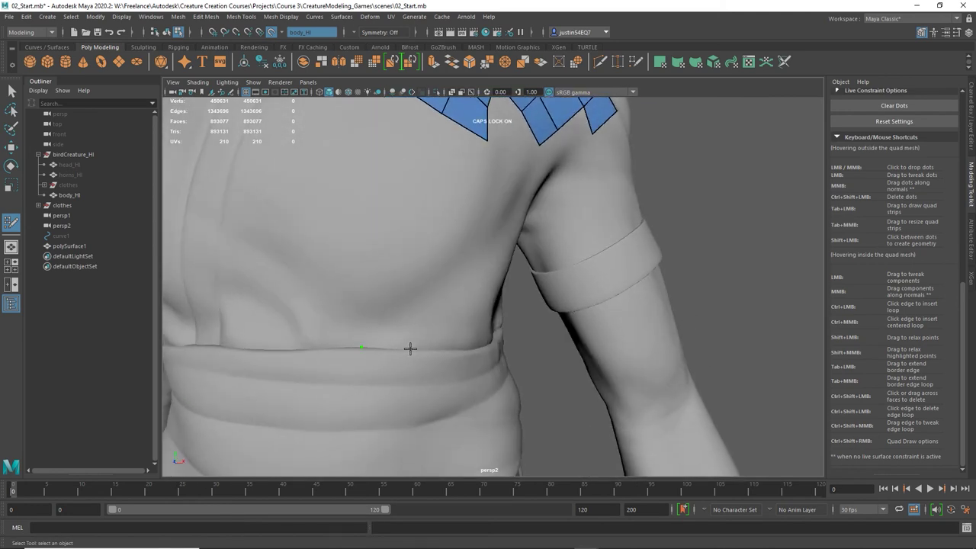
click(410, 348)
shift+click(385, 322)
alt+drag(385, 321, 414, 274)
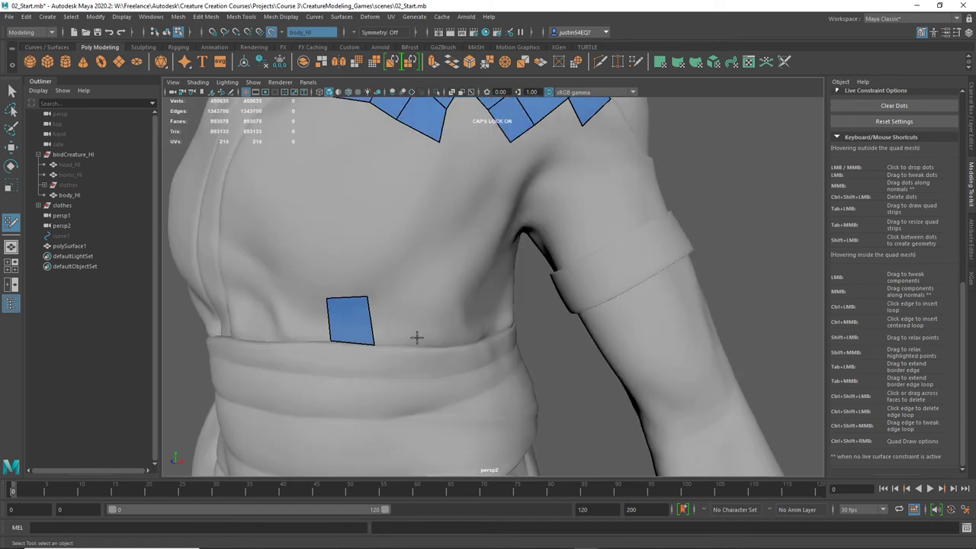
shift+click(393, 310)
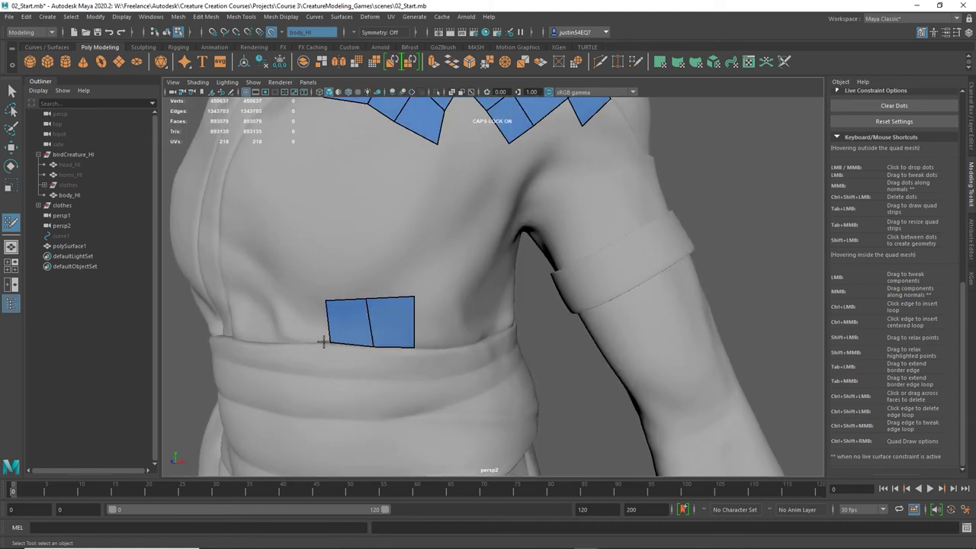
alt+drag(391, 357, 379, 330)
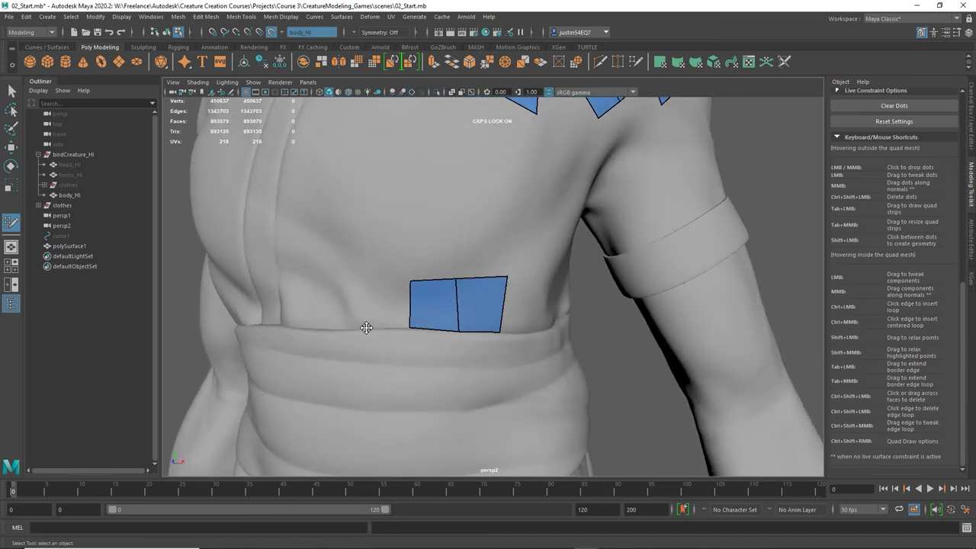
shift+click(384, 290)
mouse_move(383, 290)
alt+mouse_down()
mouse_move(446, 327)
mouse_move(391, 330)
alt+mouse_up()
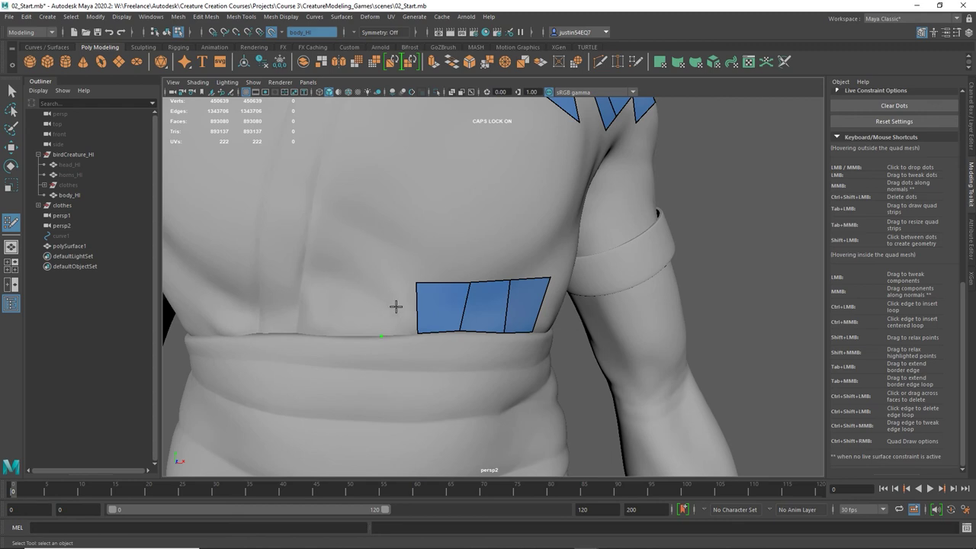
shift+click(395, 305)
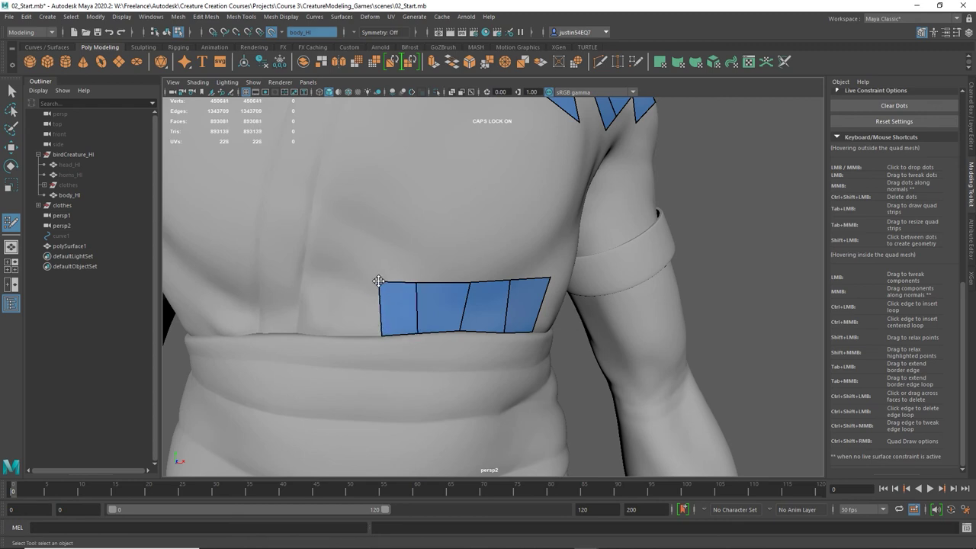
Extend the two inner quads of the waistband strip upward by two rows
mouse_move(379, 288)
alt+mouse_down()
mouse_move(431, 291)
mouse_move(399, 266)
mouse_move(398, 245)
mouse_move(360, 244)
alt+mouse_up()
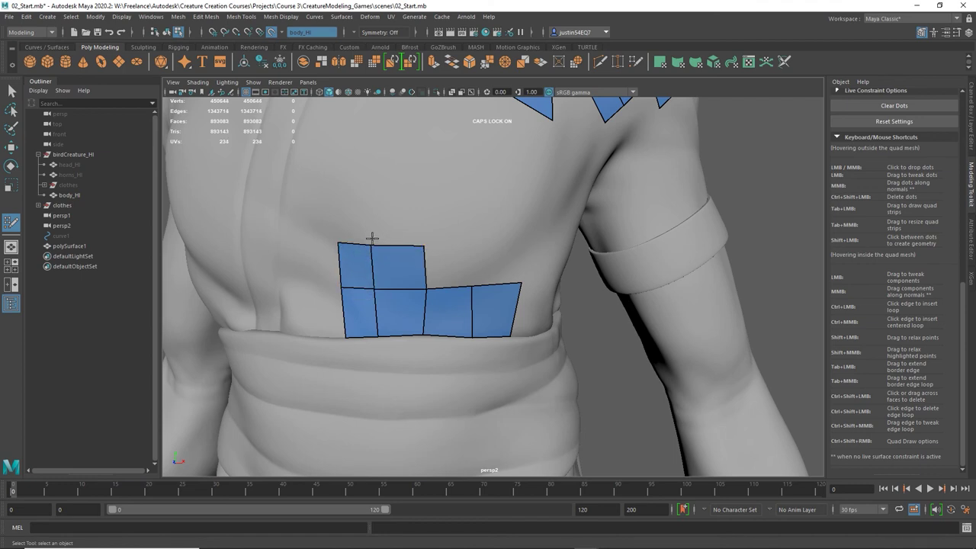
key(Tab)
drag(388, 248, 333, 205)
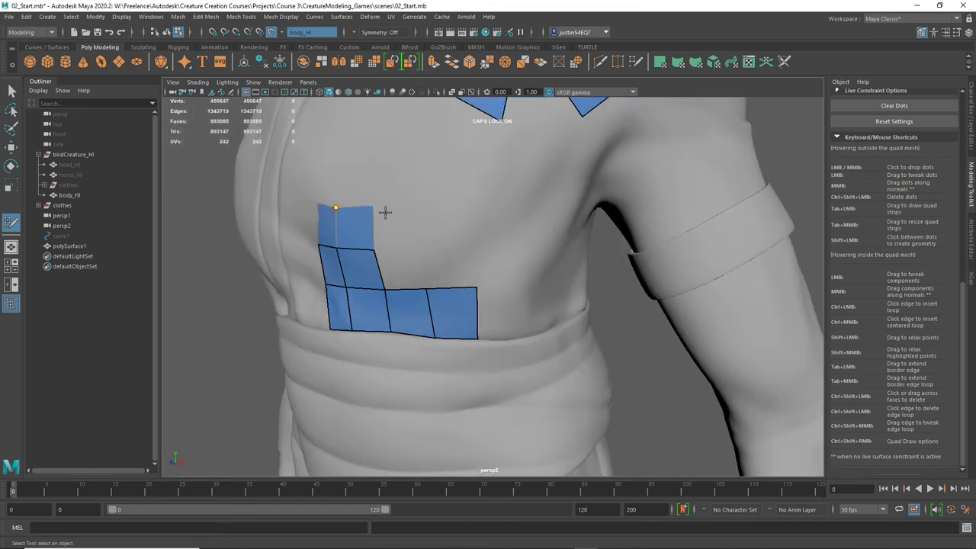
Fill four quads beside the extended columns to complete the belly block's second and third rows
mouse_move(400, 235)
alt+mouse_down()
mouse_move(435, 256)
mouse_move(415, 244)
alt+mouse_up()
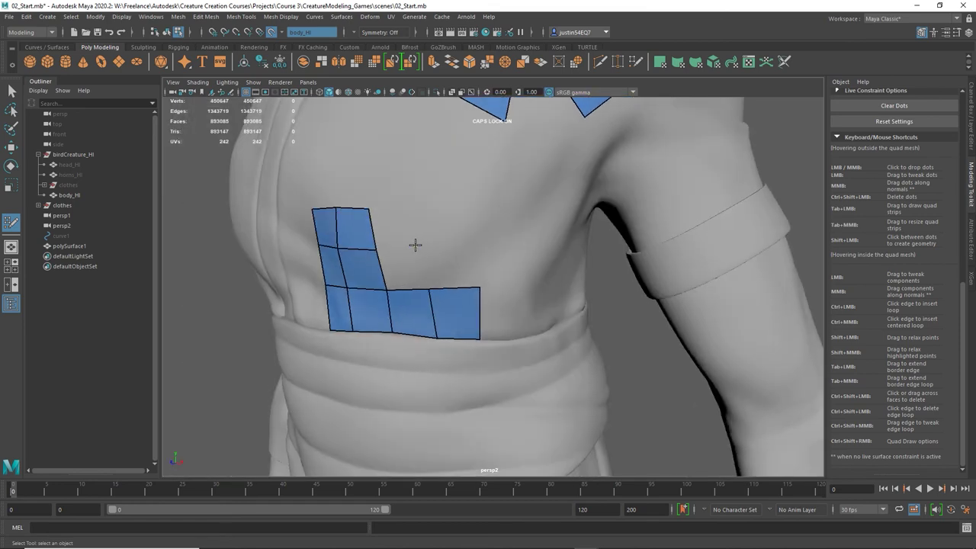
shift+click(451, 267)
shift+click(402, 269)
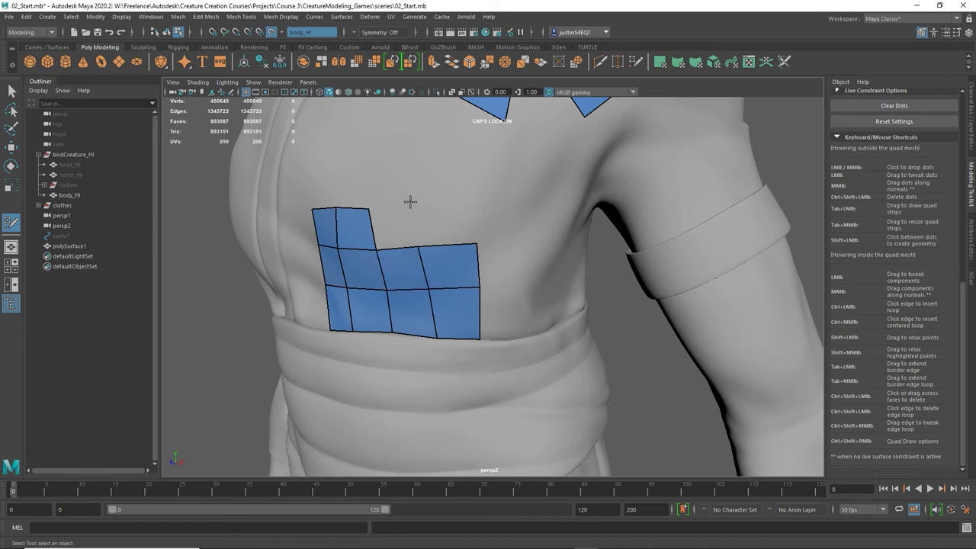
shift+click(452, 223)
shift+click(389, 224)
Add one quad on top of the belly block and shift nearby vertices to even out the columns
mouse_move(404, 222)
alt+mouse_down()
mouse_move(449, 216)
mouse_move(415, 282)
alt+mouse_up()
mouse_move(414, 231)
alt+mouse_down()
mouse_move(452, 231)
mouse_move(378, 235)
alt+mouse_up()
shift+click(398, 241)
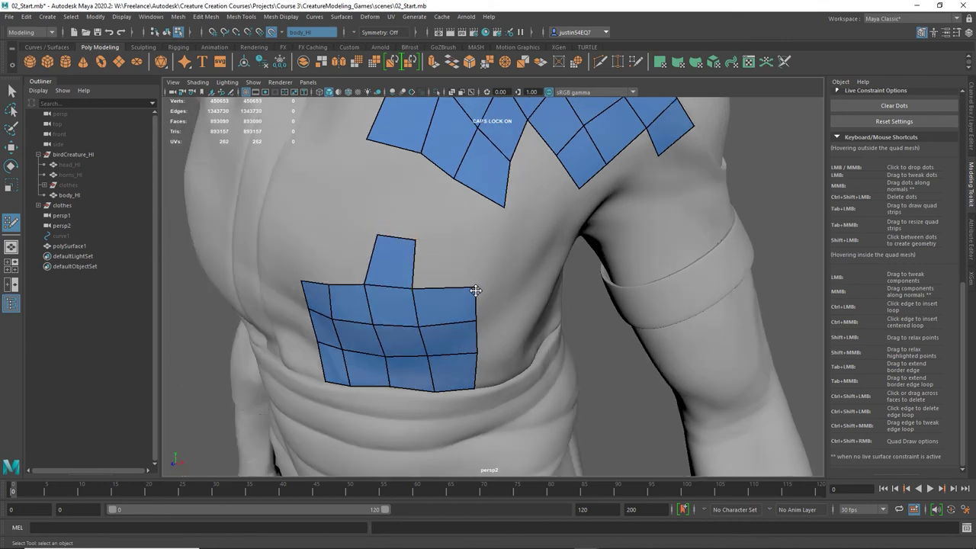
drag(474, 287, 477, 290)
drag(412, 288, 421, 287)
drag(419, 327, 429, 324)
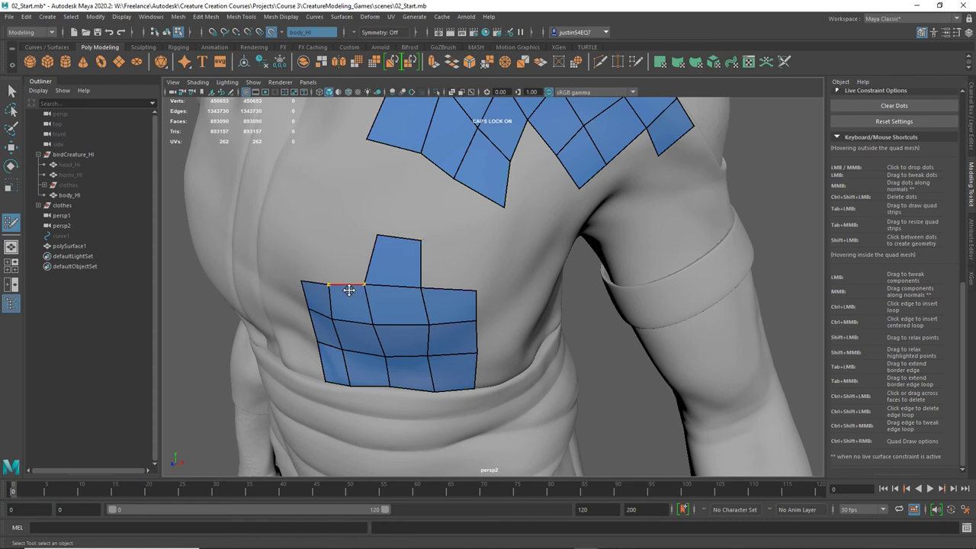
drag(365, 285, 372, 285)
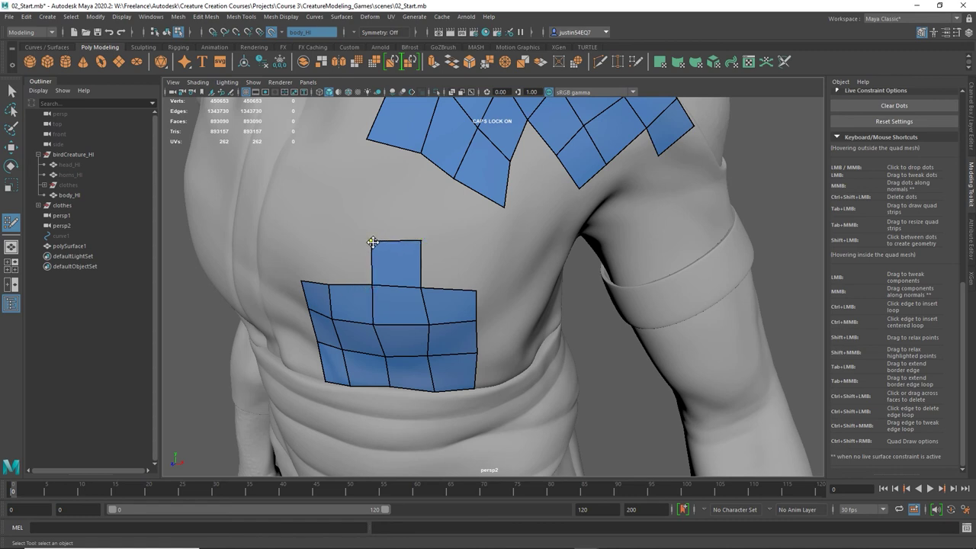
Add a second quad on top of the belly column, adjust the chest patch's lower edge and bridge the gap between them with a quad
mouse_move(371, 243)
alt+mouse_down()
mouse_move(416, 263)
mouse_move(462, 240)
mouse_move(420, 272)
alt+mouse_up()
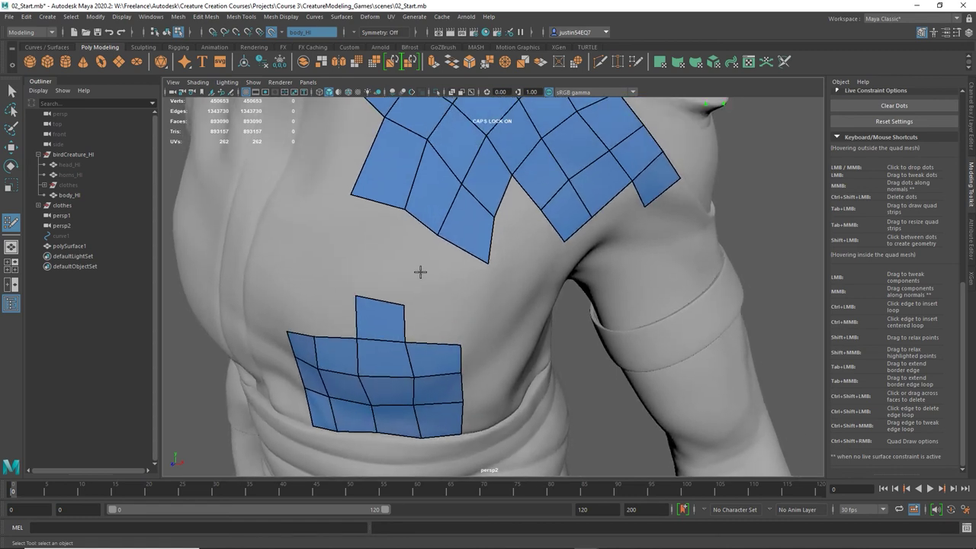
shift+click(375, 268)
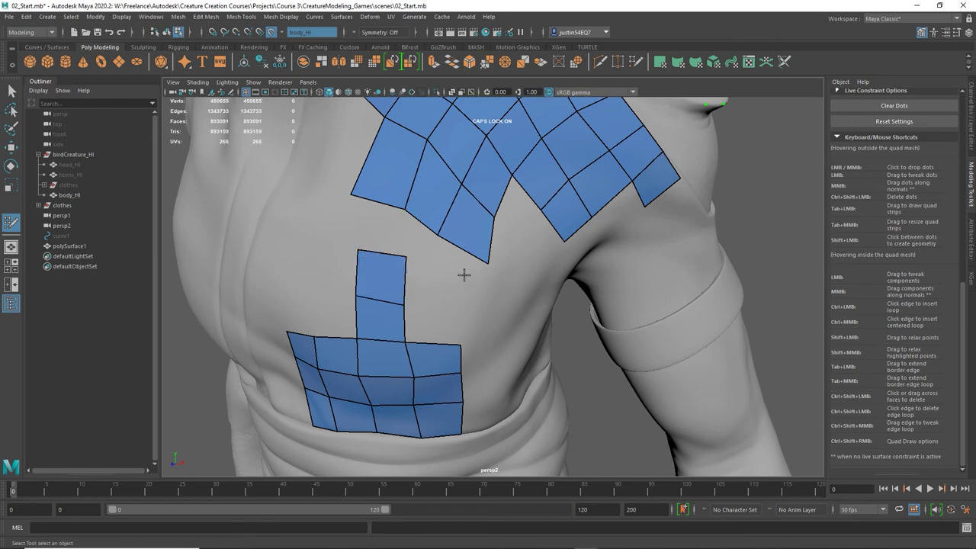
alt+right_drag(464, 275, 447, 279)
alt+middle_drag(446, 279, 440, 301)
alt+drag(440, 301, 449, 305)
alt+right_drag(448, 305, 446, 313)
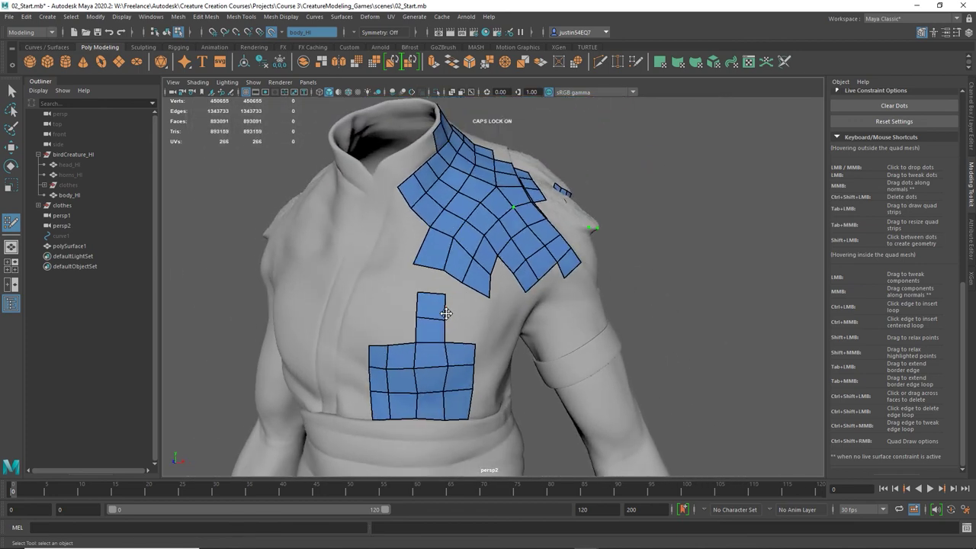
scroll(449, 299, up, 3)
drag(421, 261, 387, 263)
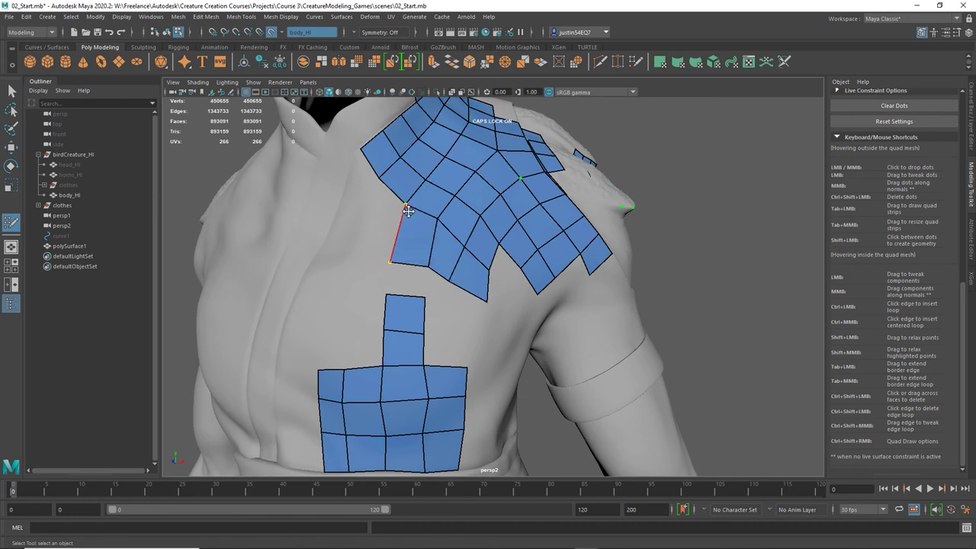
mouse_move(405, 205)
mouse_down()
mouse_move(398, 215)
mouse_move(407, 206)
mouse_up()
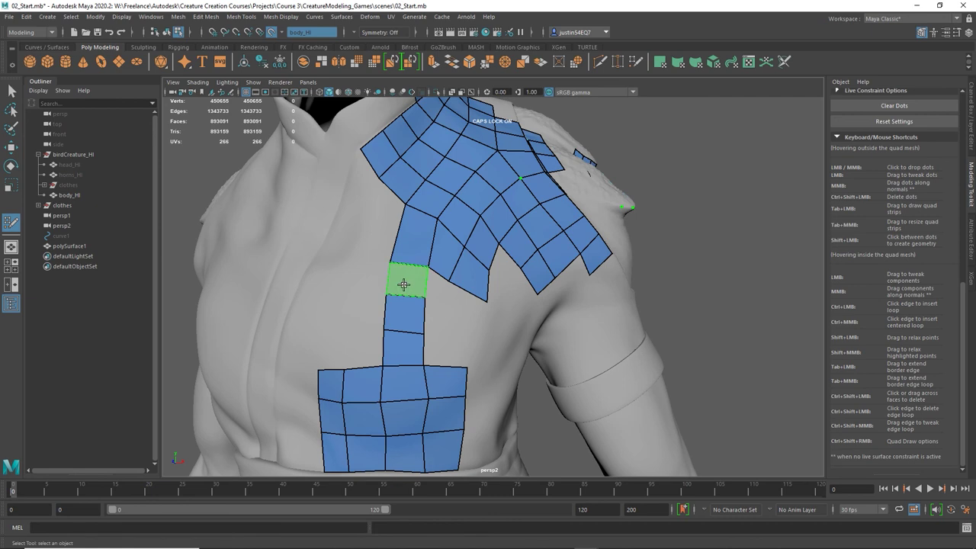
shift+click(405, 282)
Insert an edge loop across the chest patch's lowest row, then relax and shift the surrounding vertices to even out the spacing
alt+drag(463, 299, 430, 273)
ctrl+click(430, 268)
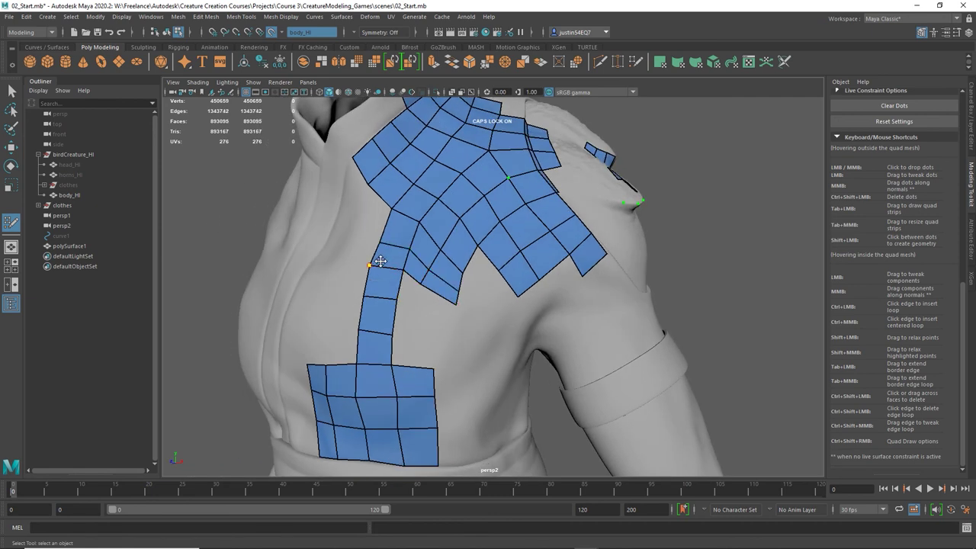
mouse_move(370, 266)
shift+mouse_down()
mouse_move(435, 277)
mouse_move(430, 298)
mouse_move(385, 335)
mouse_move(364, 281)
shift+mouse_up()
mouse_move(381, 240)
mouse_down()
mouse_move(375, 244)
mouse_move(414, 288)
mouse_move(403, 298)
mouse_move(431, 305)
mouse_move(456, 284)
mouse_move(461, 257)
mouse_move(474, 272)
mouse_up()
drag(449, 239, 442, 246)
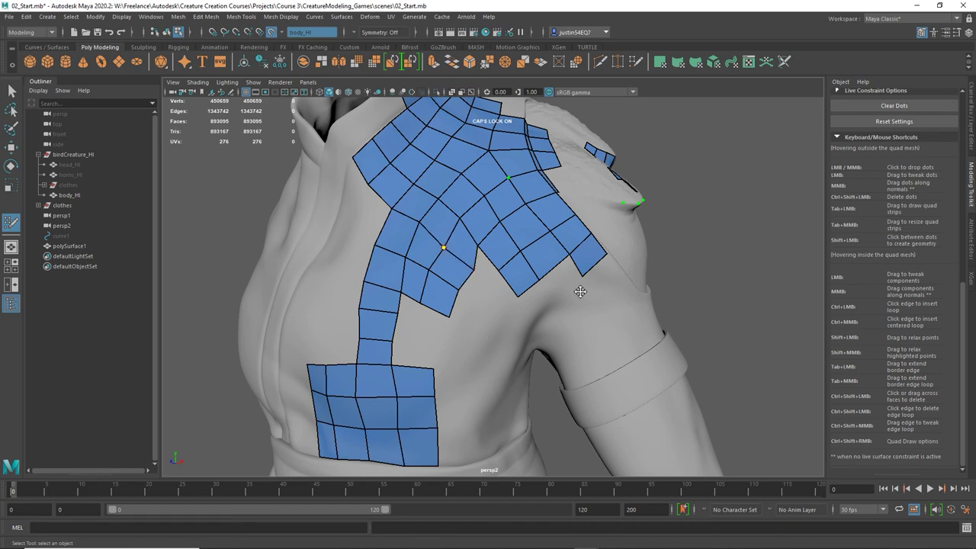
Extend the shoulder patch over onto the upper back below the collar with four new quads
alt+right_drag(580, 292, 459, 296)
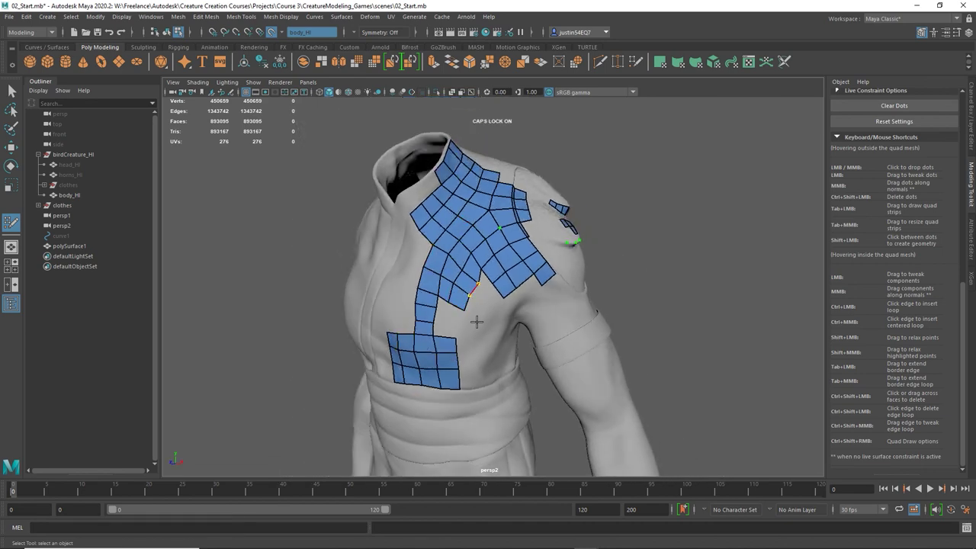
alt+drag(467, 311, 518, 311)
shift+click(500, 323)
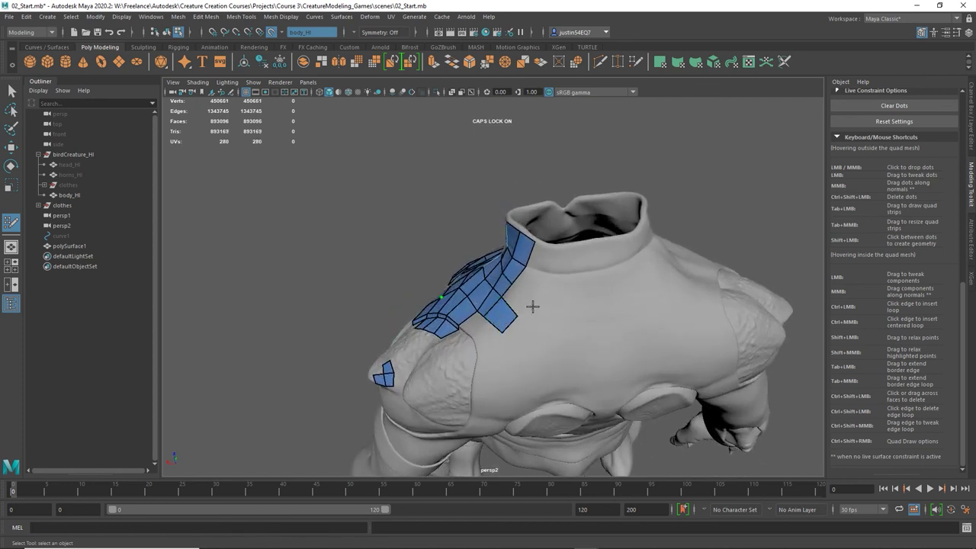
shift+click(521, 305)
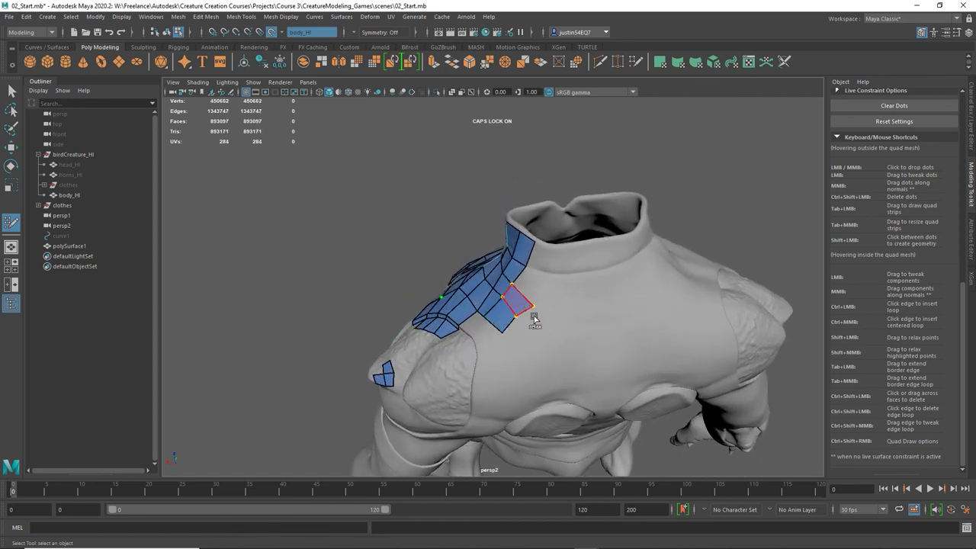
mouse_move(523, 307)
alt+mouse_down()
mouse_move(544, 327)
mouse_move(581, 327)
mouse_move(531, 359)
alt+mouse_up()
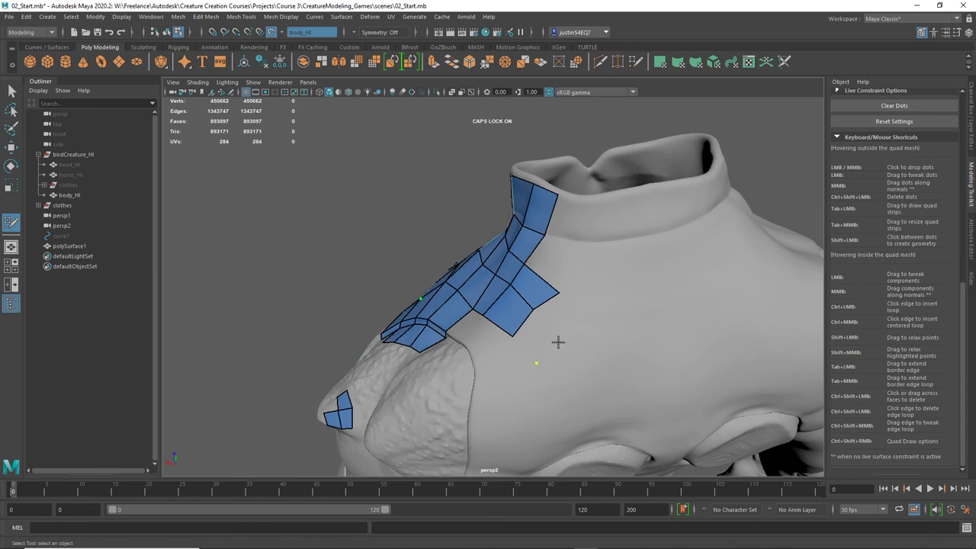
shift+click(535, 346)
shift+click(562, 327)
Add two more quads down the upper back and shift the neighbouring vertices to follow the surface
mouse_move(561, 327)
alt+mouse_down()
mouse_move(577, 335)
mouse_move(508, 223)
alt+mouse_up()
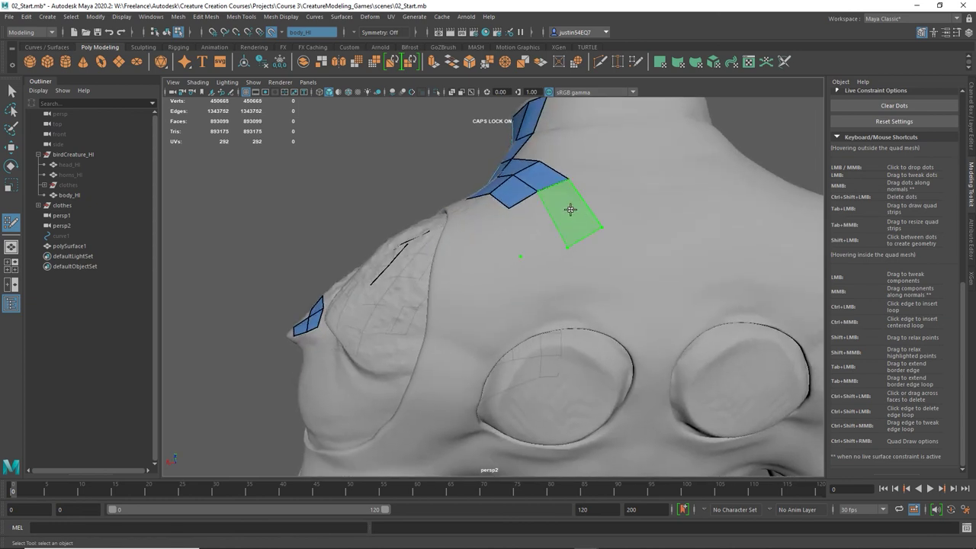
shift+click(570, 209)
shift+click(524, 231)
drag(533, 200, 570, 188)
mouse_move(490, 194)
mouse_down()
mouse_move(480, 196)
mouse_move(510, 184)
mouse_move(579, 216)
mouse_move(614, 207)
mouse_move(642, 294)
mouse_move(645, 270)
mouse_move(592, 300)
mouse_move(519, 255)
mouse_up()
Examine the body's remaining uncovered areas around the shoulder, back, waist, arms and legs against the existing quad patches
alt+drag(636, 237, 603, 265)
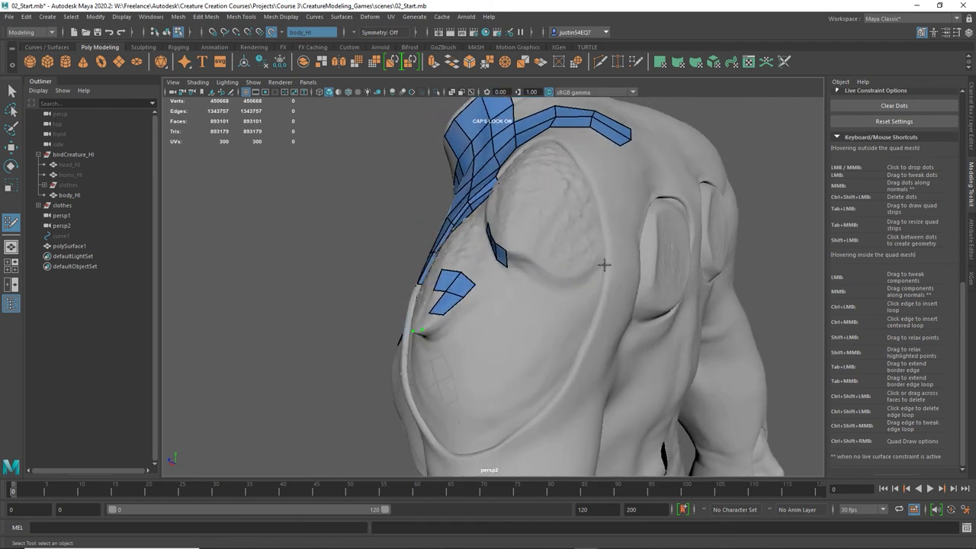
mouse_move(477, 383)
alt+mouse_down()
mouse_move(567, 327)
mouse_move(530, 225)
alt+mouse_up()
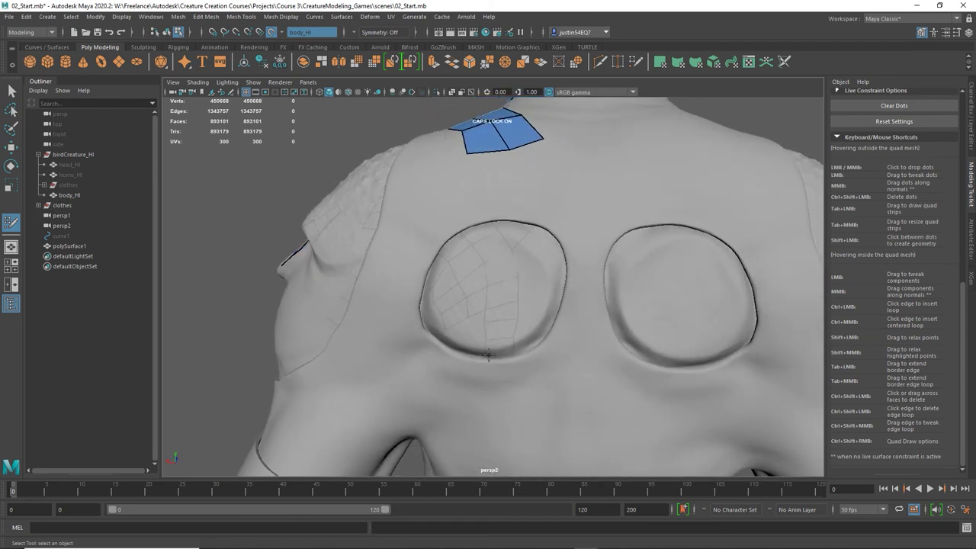
alt+middle_drag(599, 337, 616, 203)
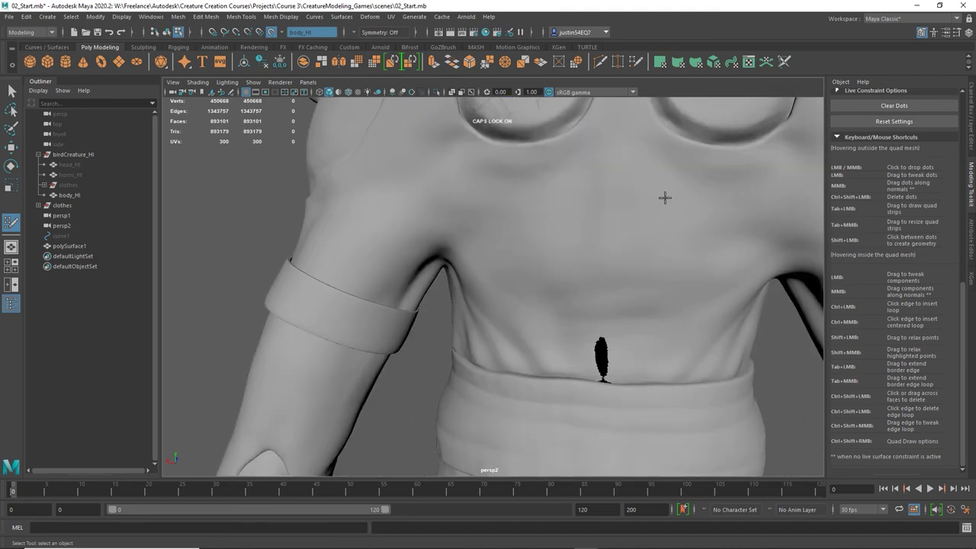
mouse_move(558, 236)
alt+mouse_down()
mouse_move(630, 226)
mouse_move(616, 278)
mouse_move(634, 285)
mouse_move(581, 277)
alt+mouse_up()
alt+right_drag(644, 299, 542, 292)
alt+drag(542, 292, 525, 311)
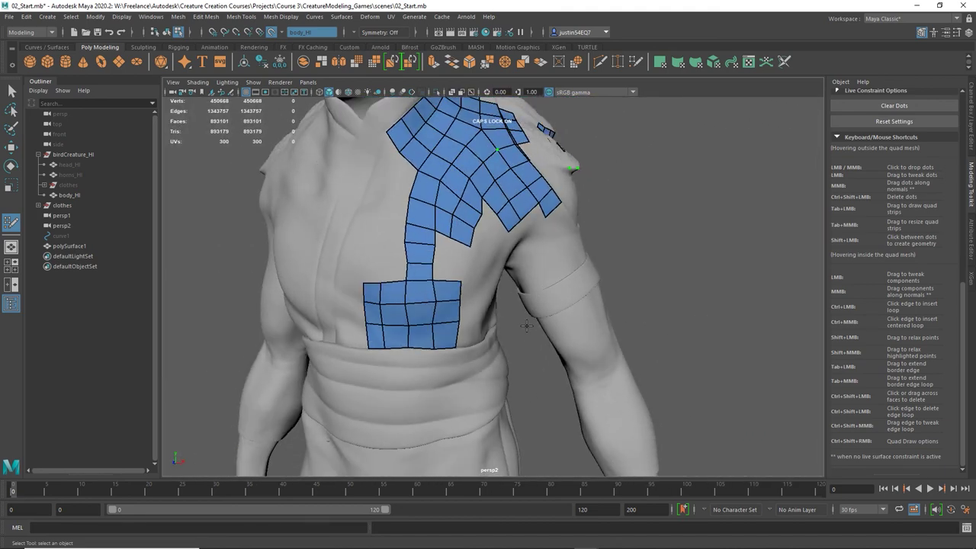
alt+middle_drag(525, 310, 531, 223)
alt+drag(531, 223, 538, 279)
alt+middle_drag(538, 279, 540, 371)
alt+right_drag(539, 371, 588, 347)
alt+middle_drag(581, 381, 542, 359)
alt+drag(542, 359, 592, 335)
alt+right_drag(592, 335, 506, 314)
alt+middle_drag(506, 314, 475, 202)
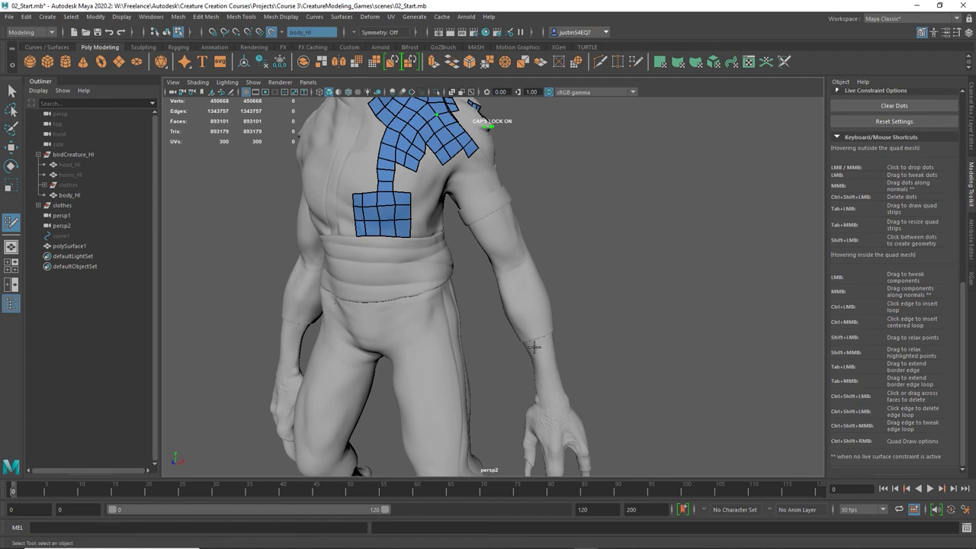
alt+drag(471, 182, 436, 199)
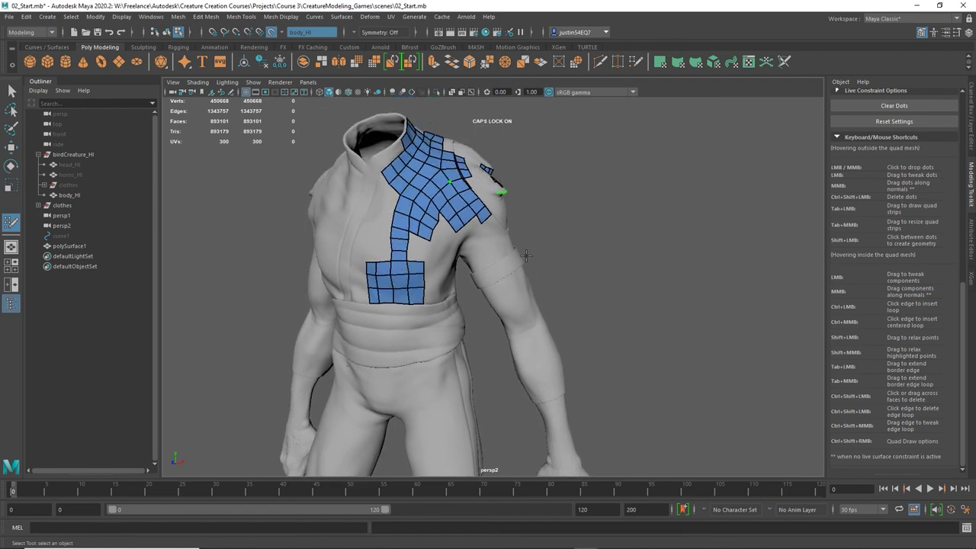
alt+drag(526, 256, 598, 176)
alt+drag(545, 252, 582, 229)
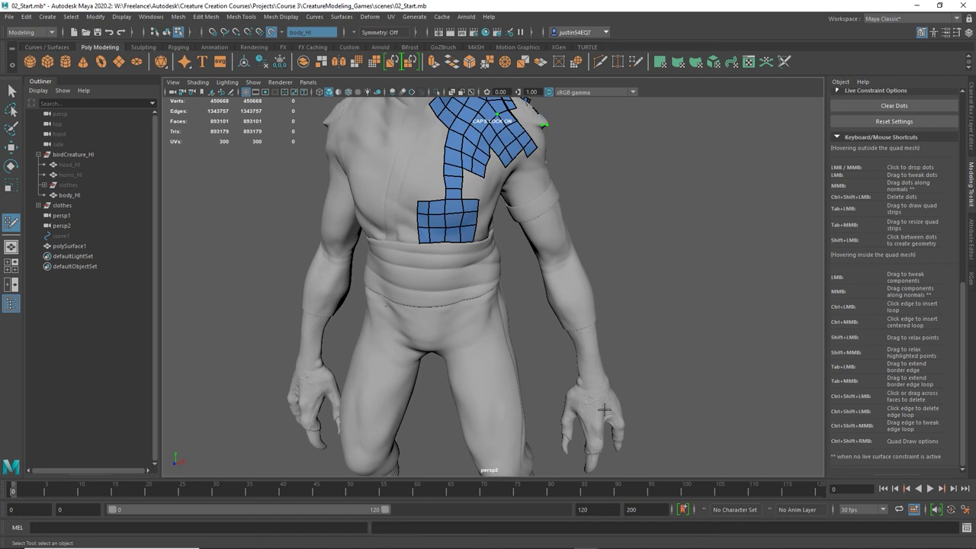
alt+drag(605, 327, 558, 261)
alt+drag(610, 358, 582, 271)
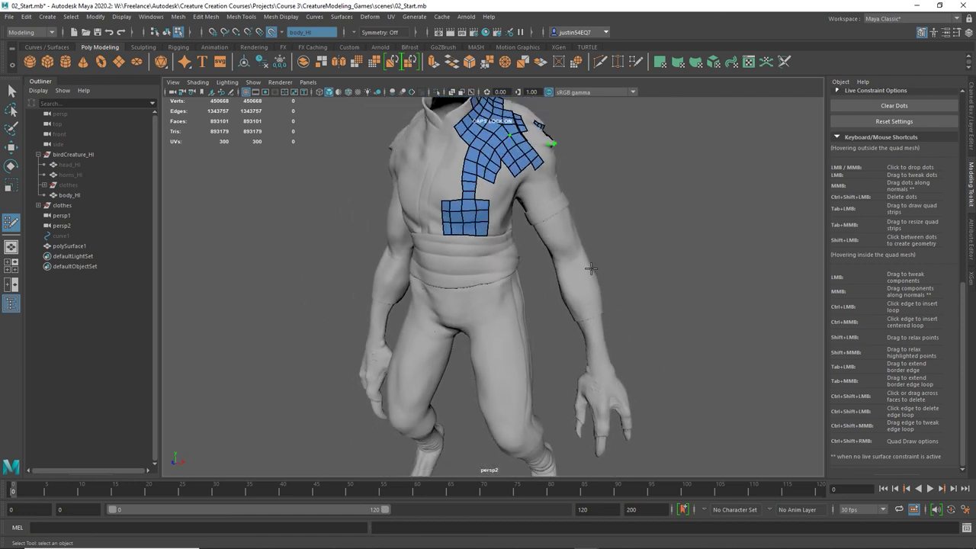